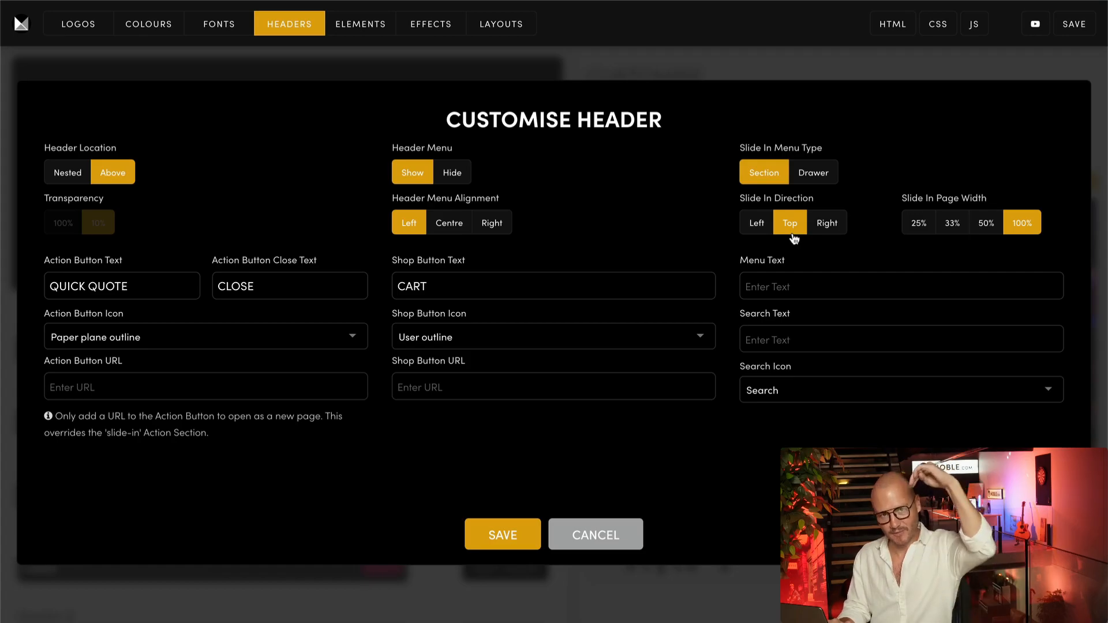
Save the header customisation, and open and close the slide-in menu in the desktop preview.
left_click(504, 517)
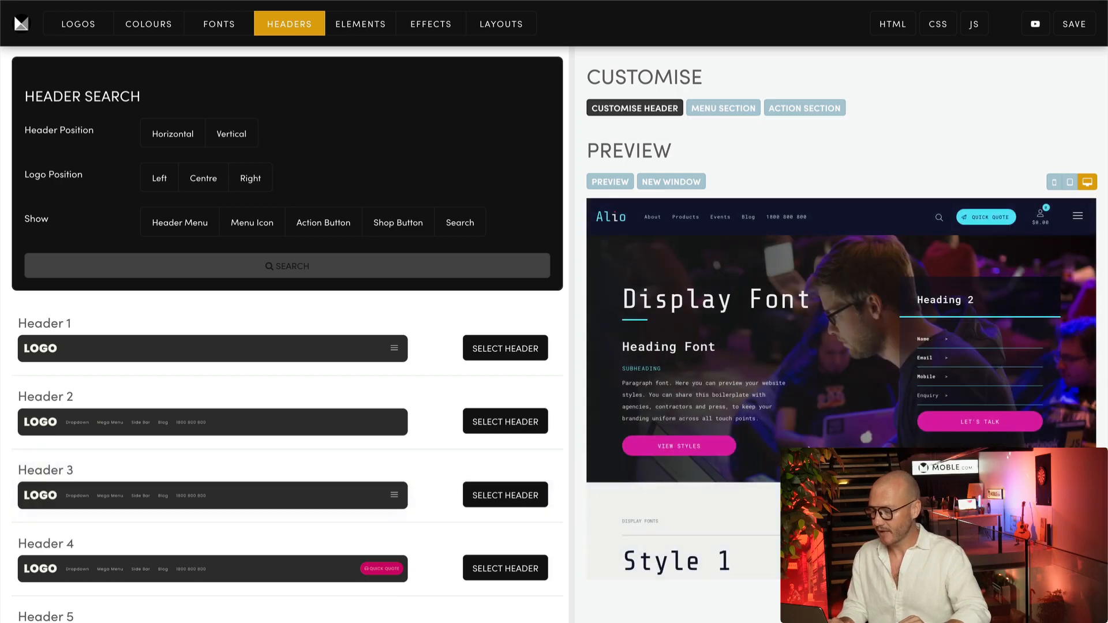
left_click(1080, 226)
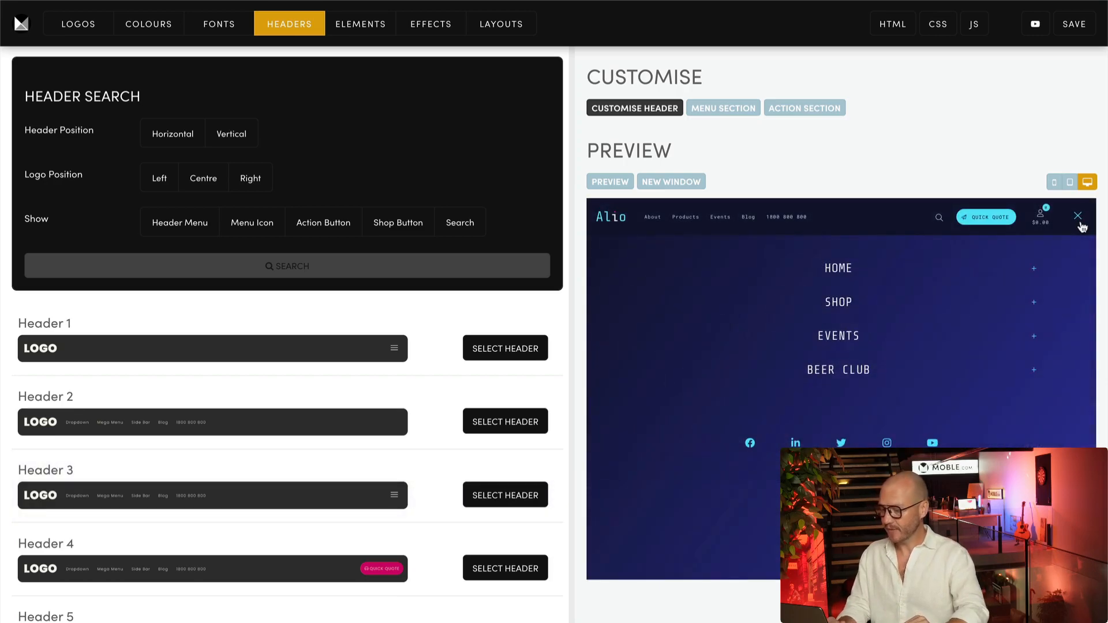
left_click(1079, 221)
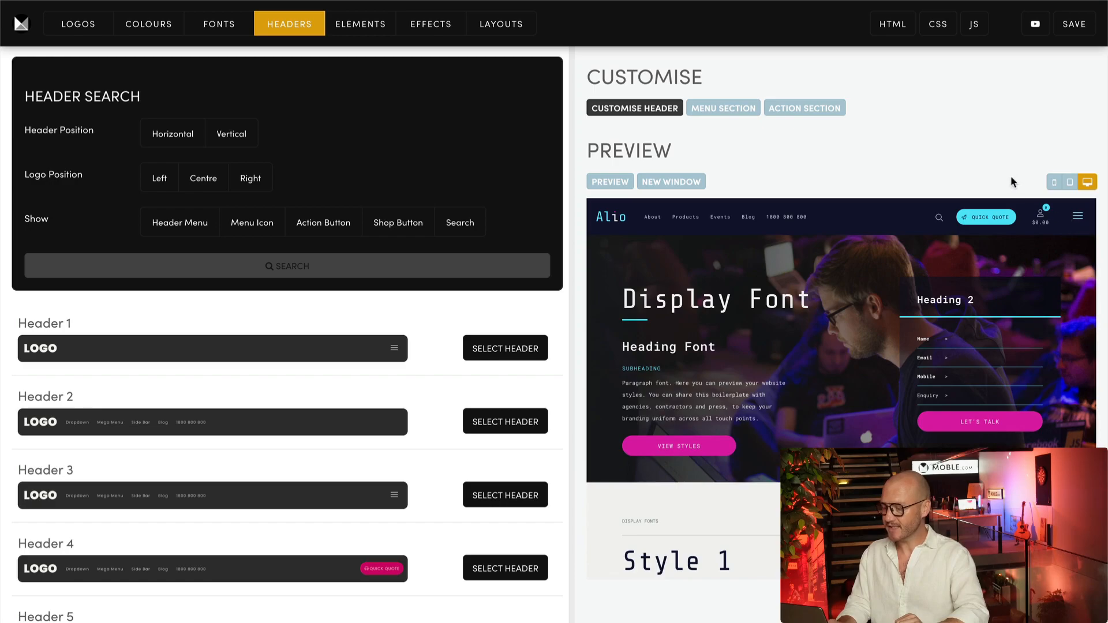
Check the slide-in menu in the mobile preview and return the preview to desktop size.
left_click(1048, 179)
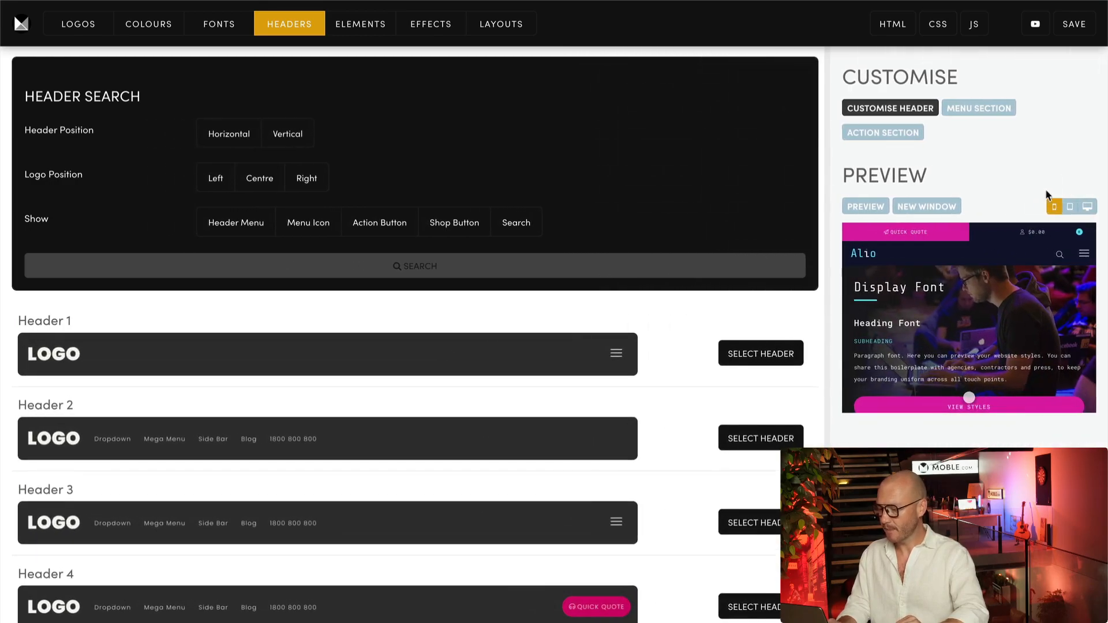
left_click(1083, 255)
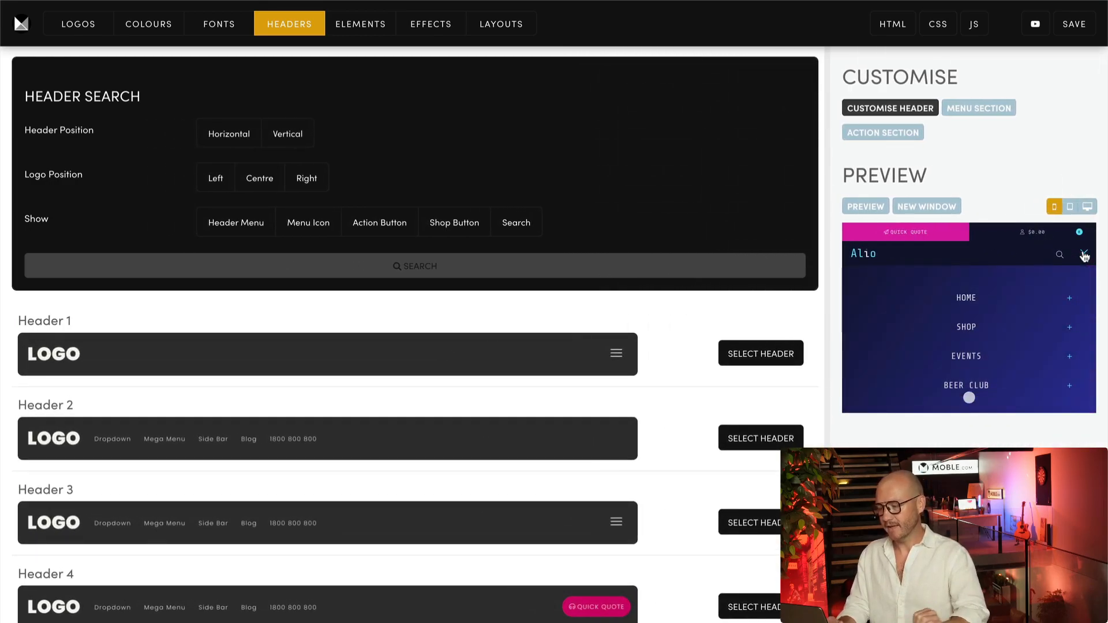
left_click(1085, 256)
left_click(1087, 206)
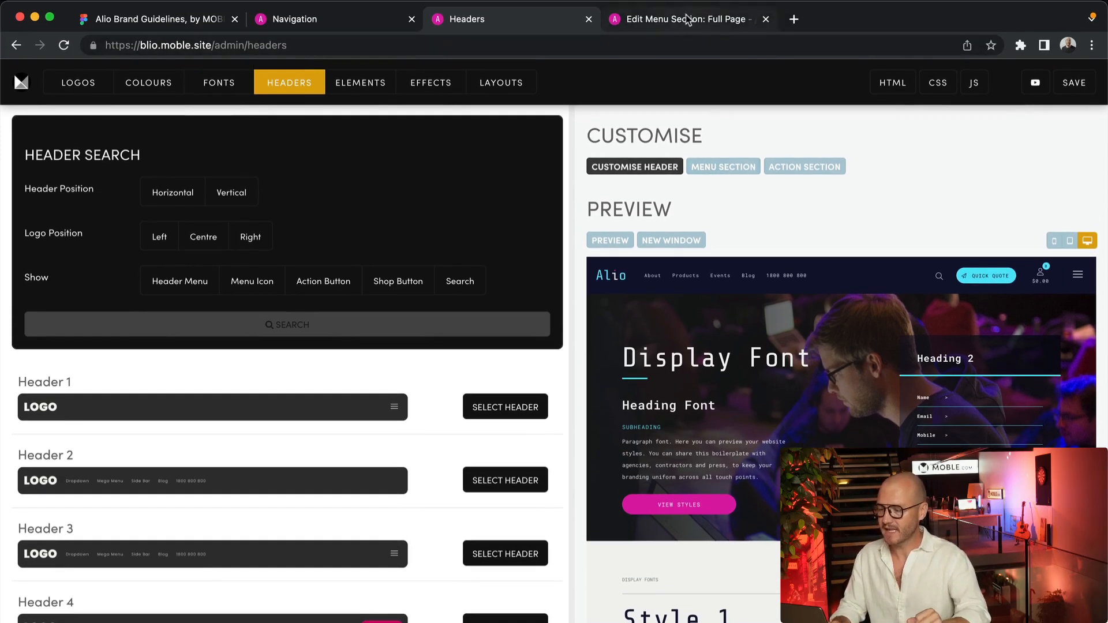
Switch to the full-page menu section editor and filter the theme layouts by Boswell only.
left_click(700, 22)
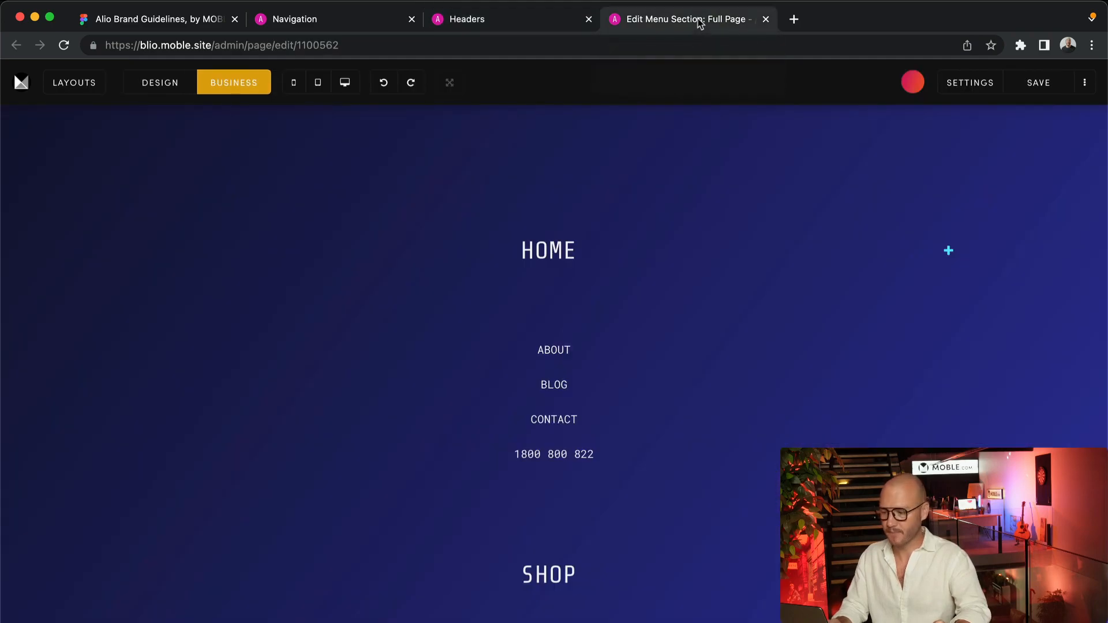
left_click(94, 85)
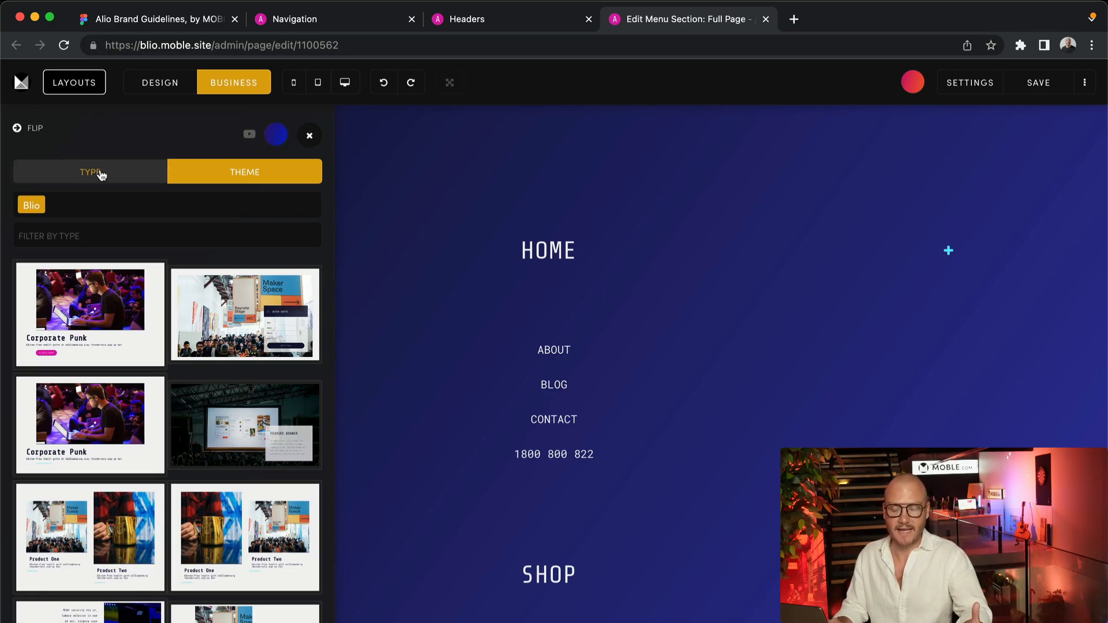
left_click(106, 197)
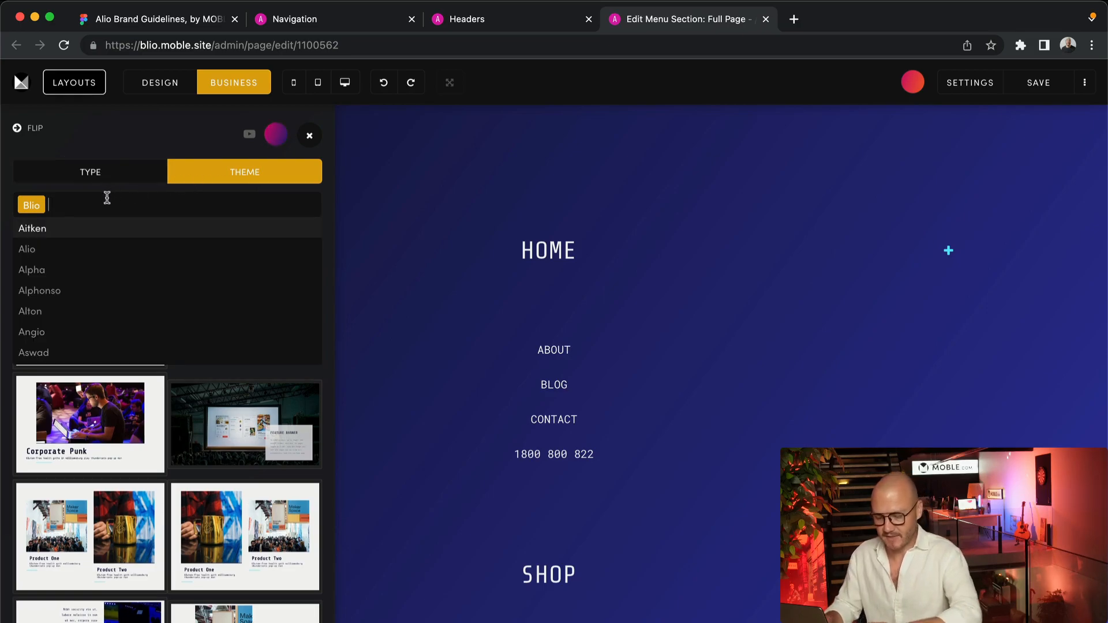
key("BackSpace")
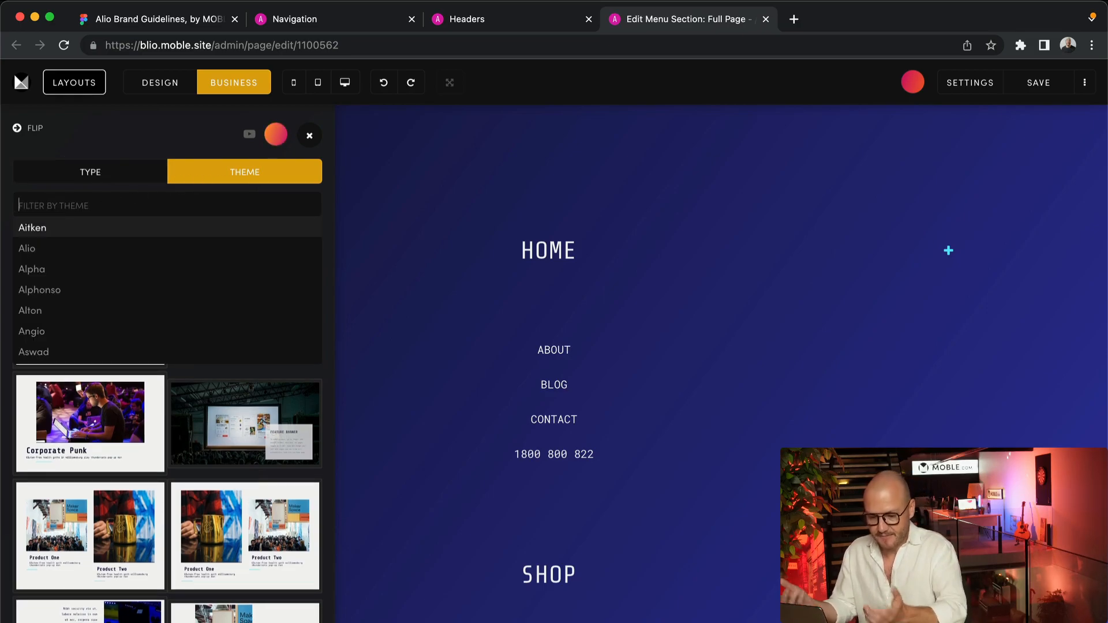
scroll(101, 307, "down", 5)
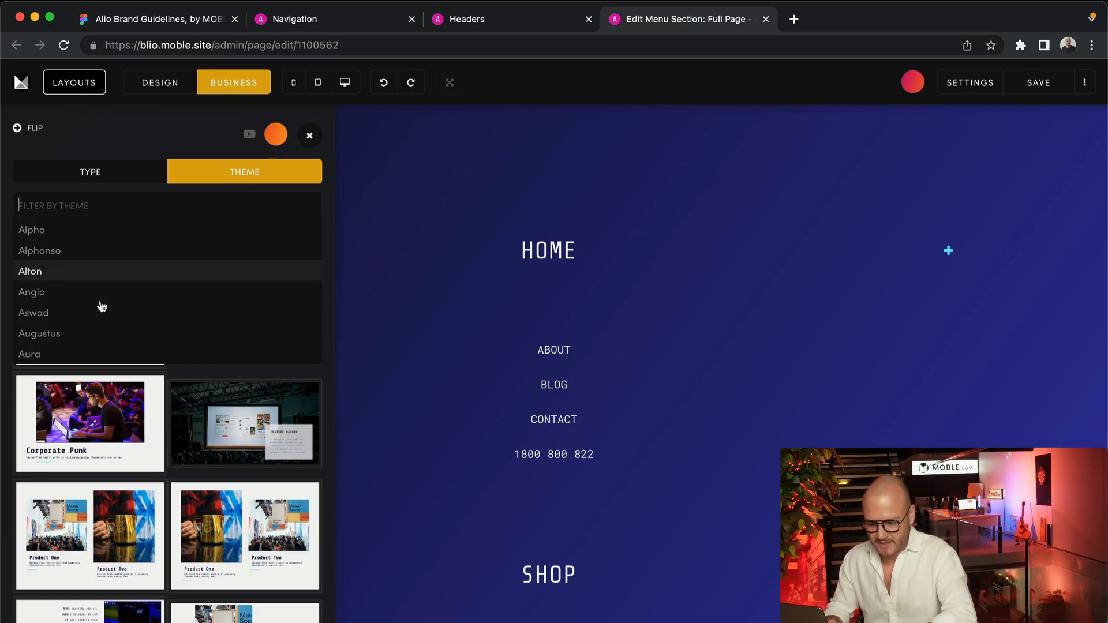
scroll(99, 307, "down", 3)
left_click(68, 299)
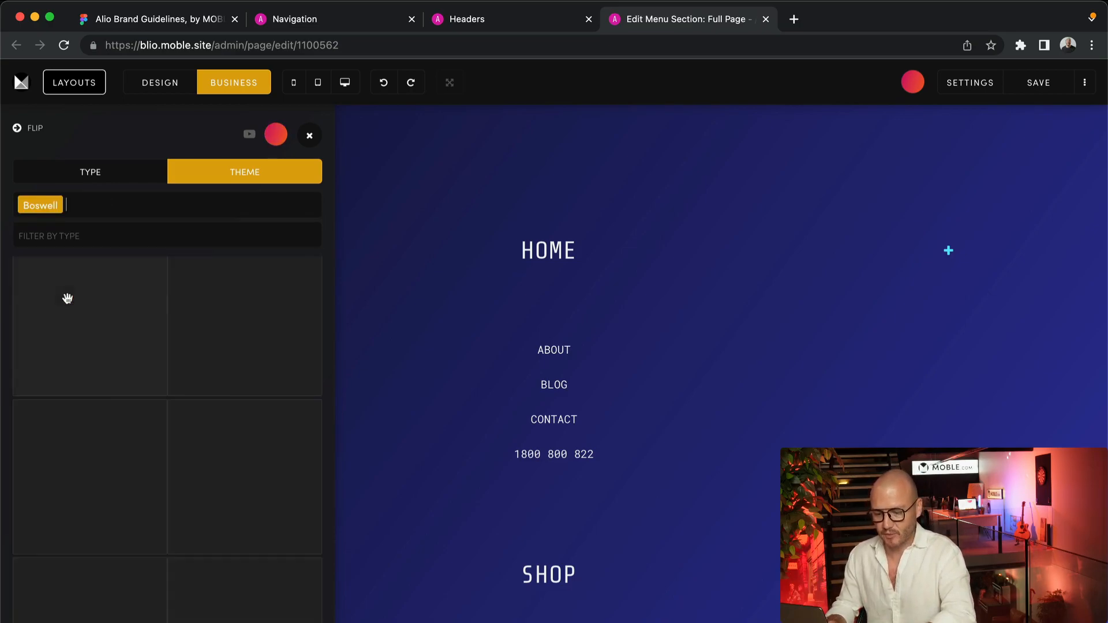
Add the Senya, Dekker and Charly themes to the layout filter.
type("Seny")
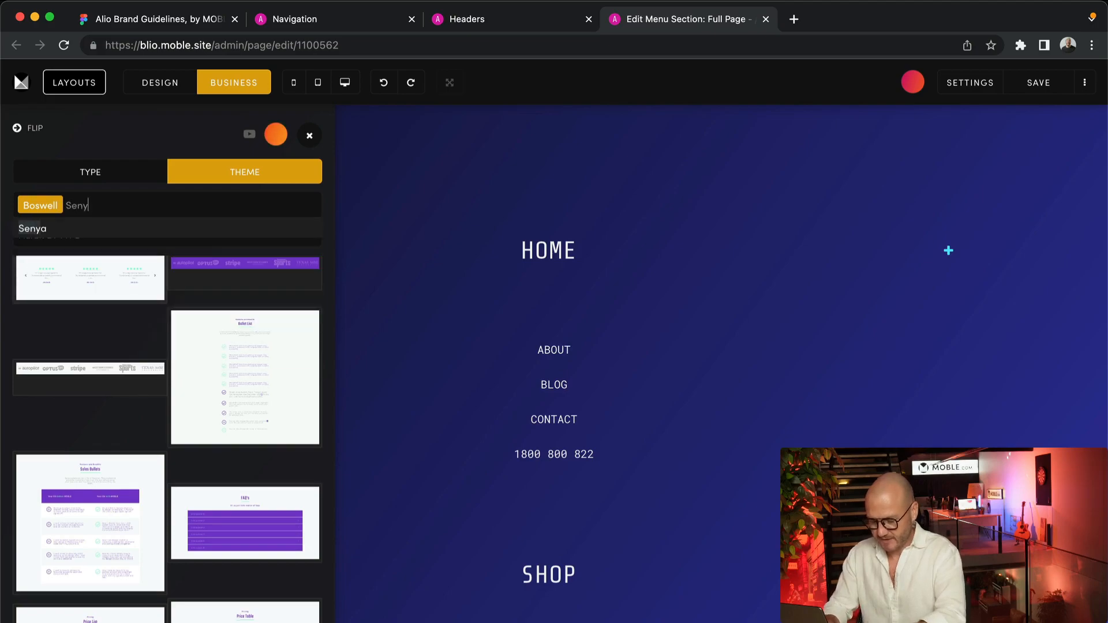
left_click(35, 229)
type("Dek")
left_click(28, 234)
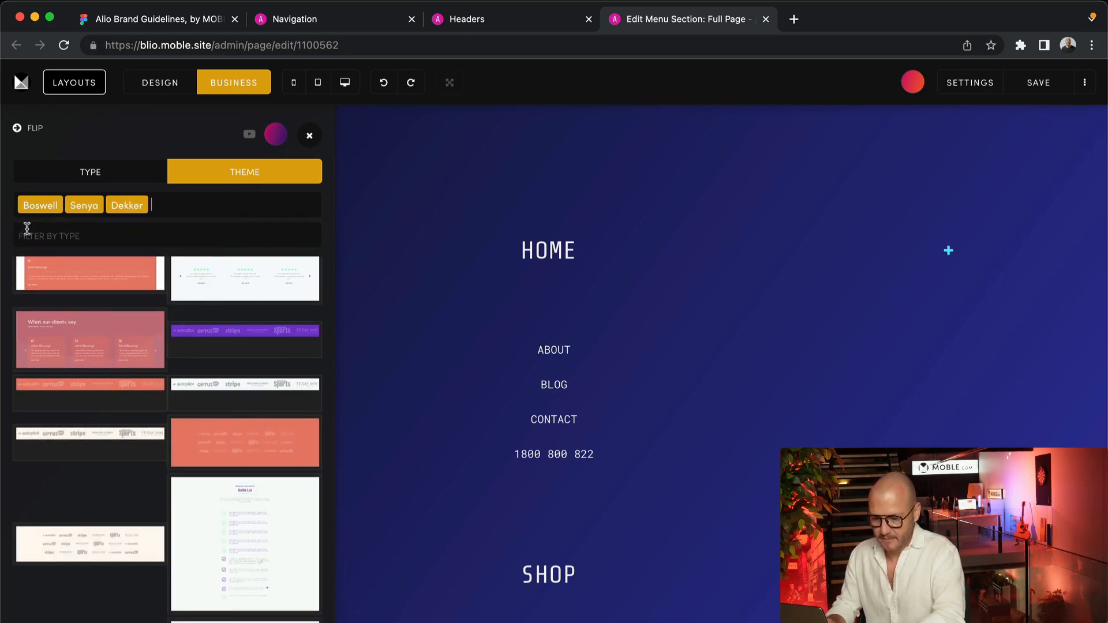
type("Cha")
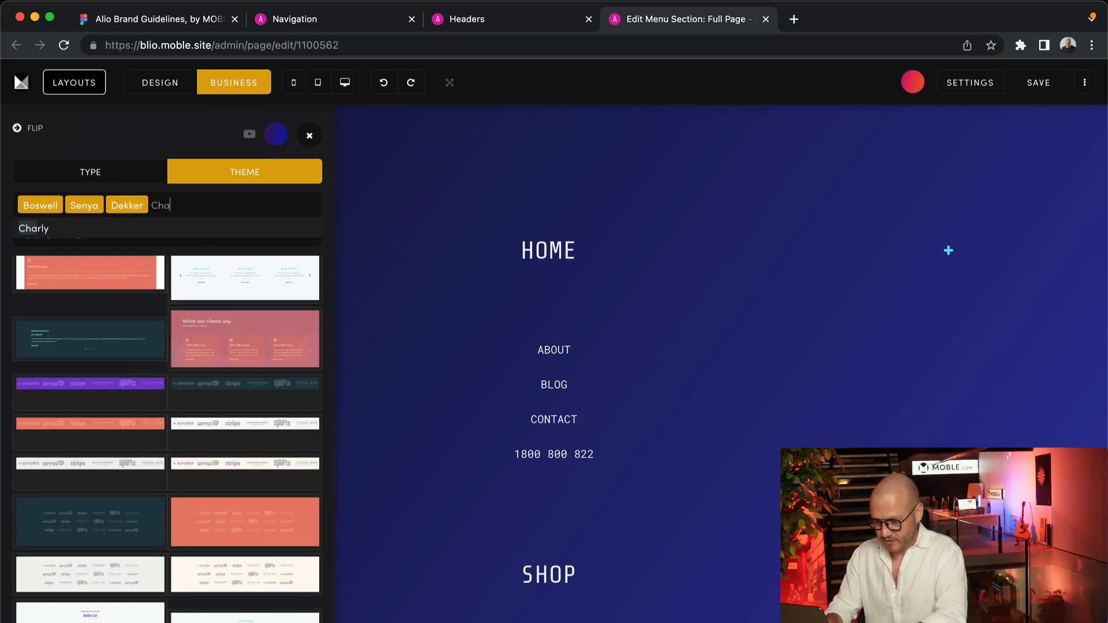
left_click(146, 230)
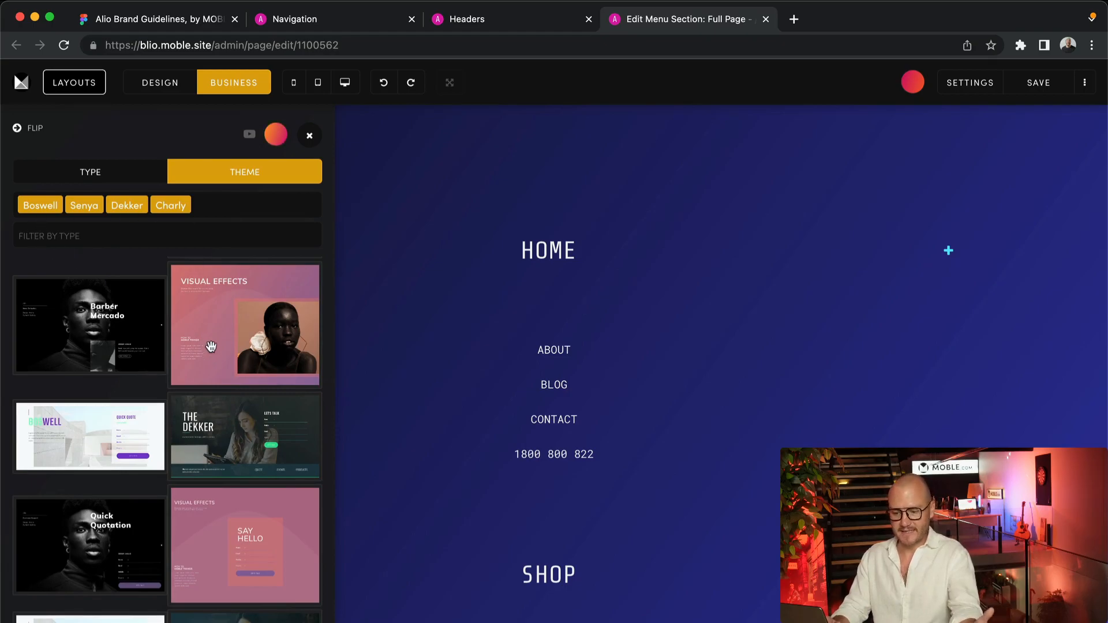
Filter the theme layouts by the Menu Section type and insert the Dekker menu section into the page.
scroll(212, 346, "up", 2)
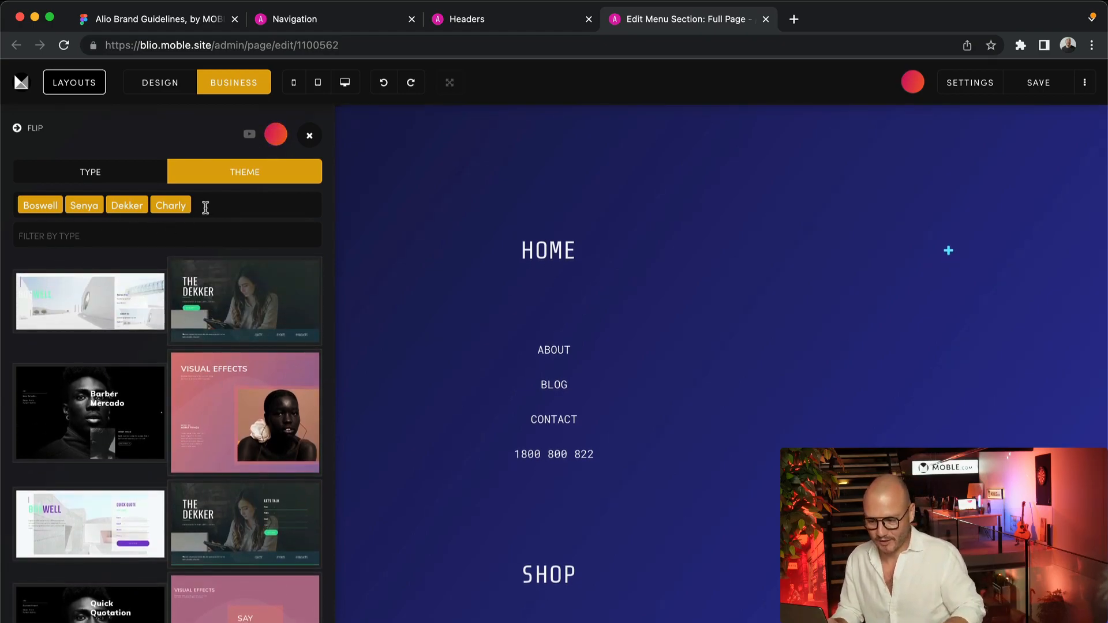
left_click(107, 233)
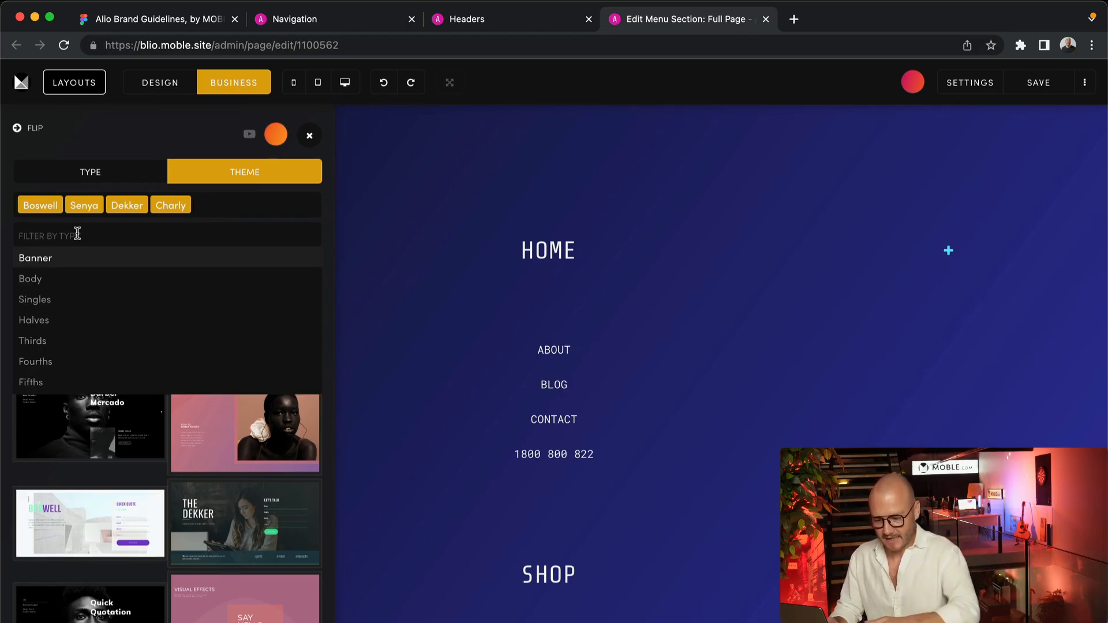
type("men")
left_click(45, 256)
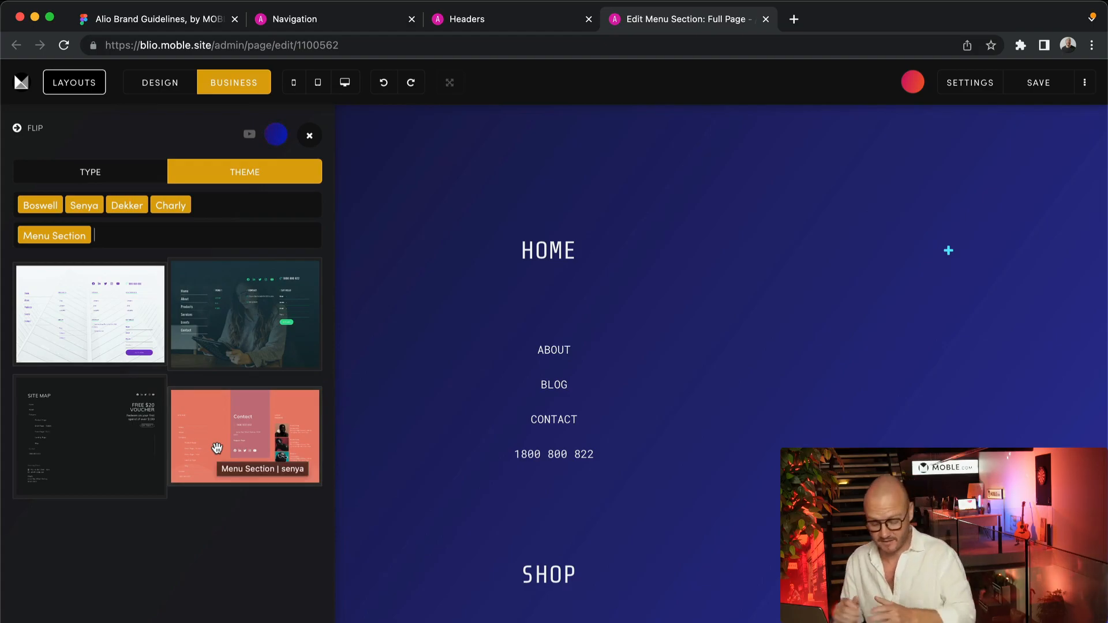
left_click(248, 339)
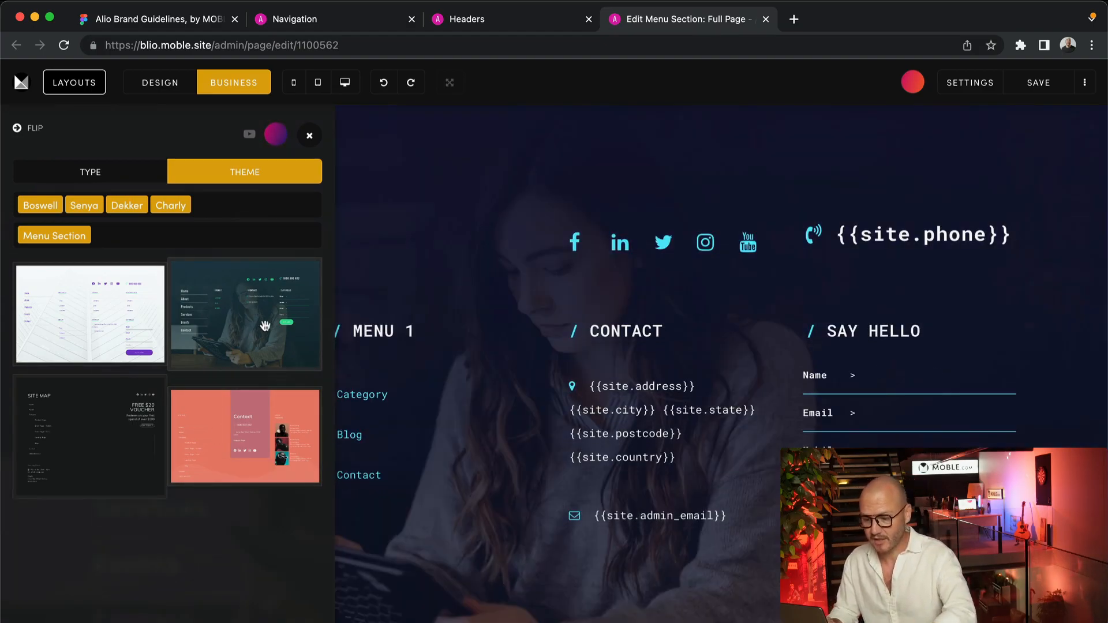
left_click(310, 137)
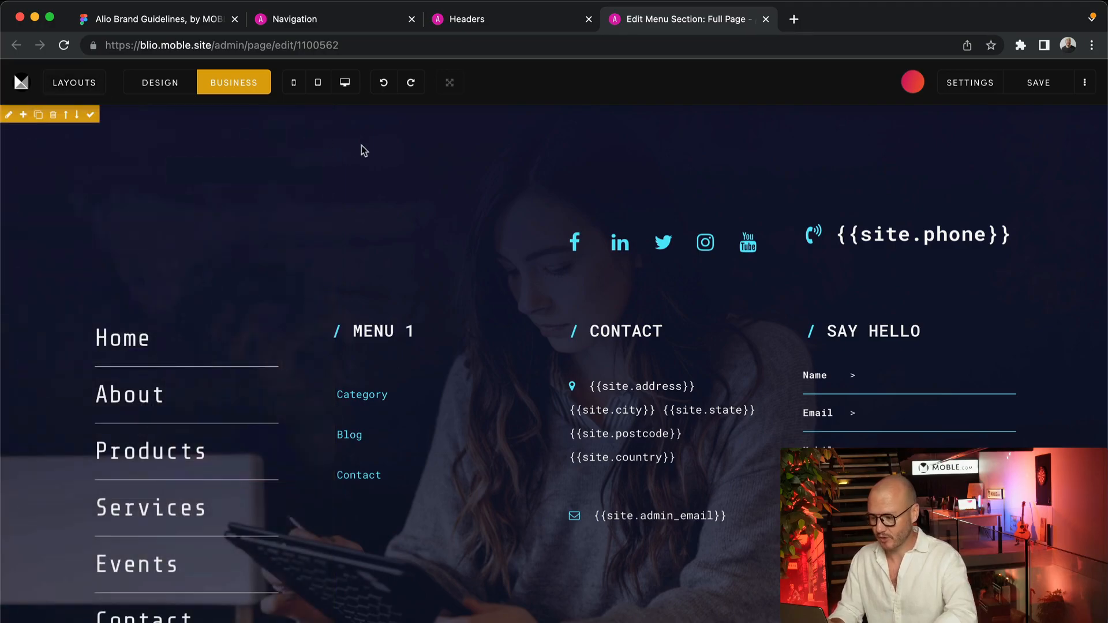
Set the Dekker menu section's background gradient to #484bf0 and its gradient angle to 274.
left_click(10, 117)
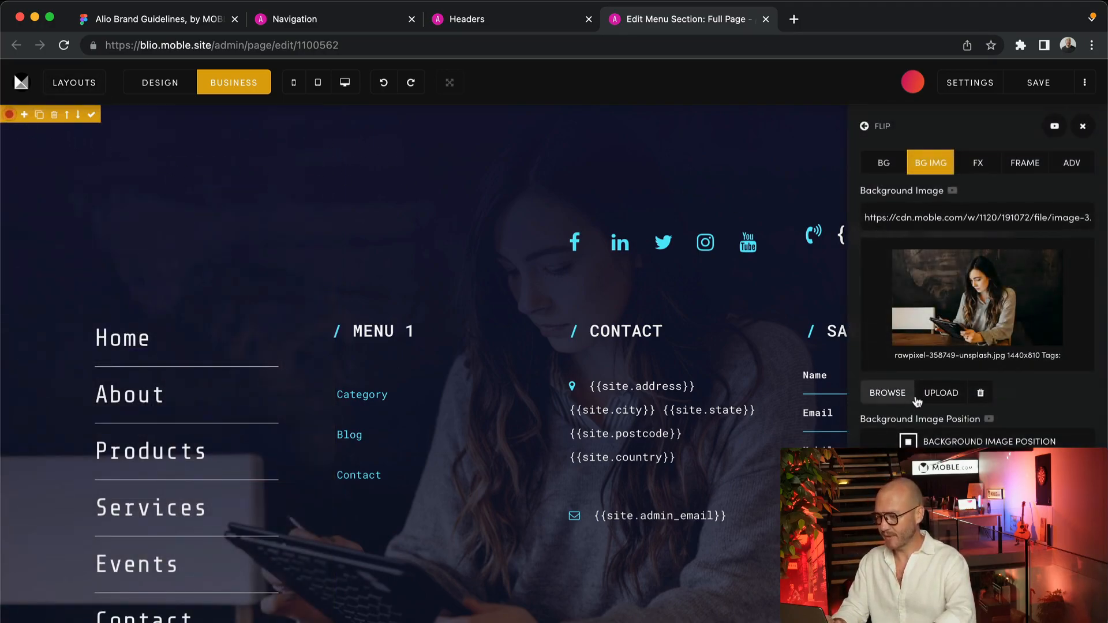
left_click(893, 171)
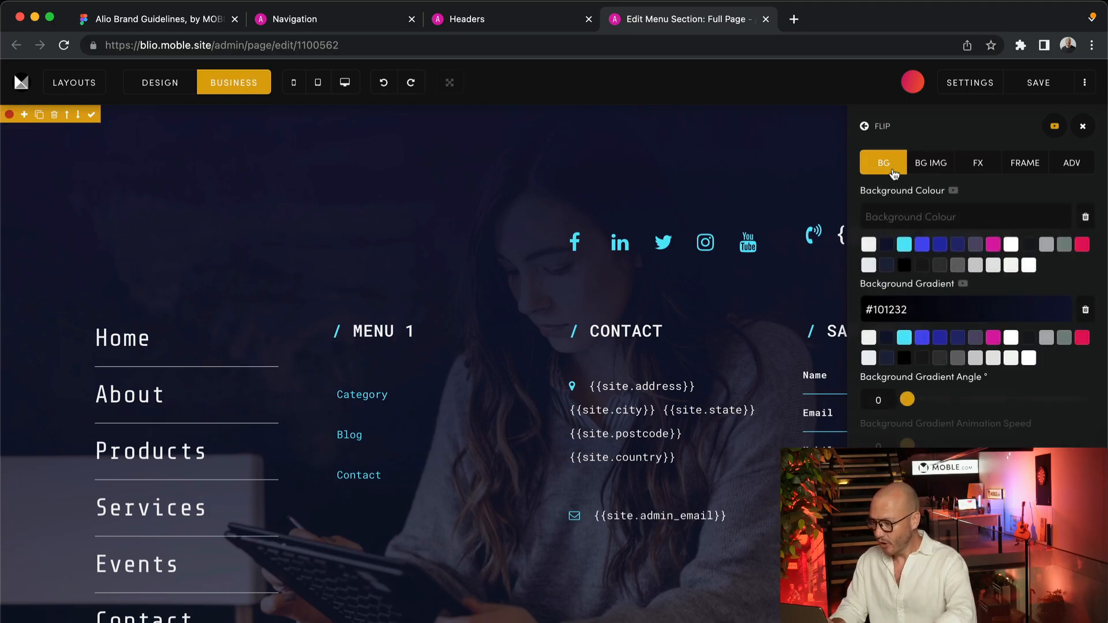
left_click(922, 337)
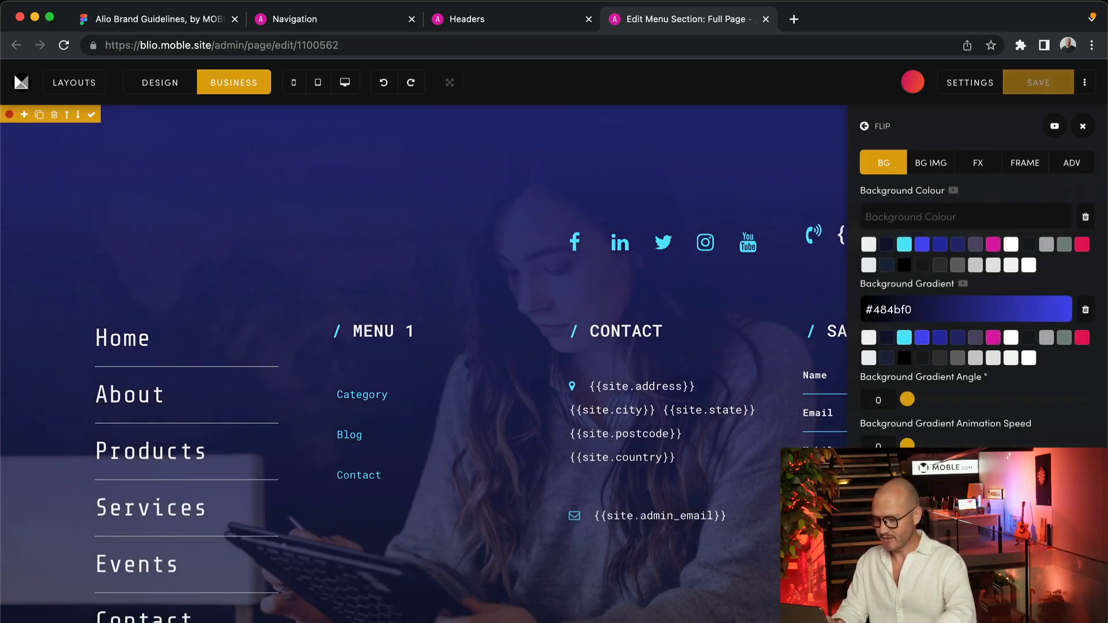
double_click(881, 399)
type("1")
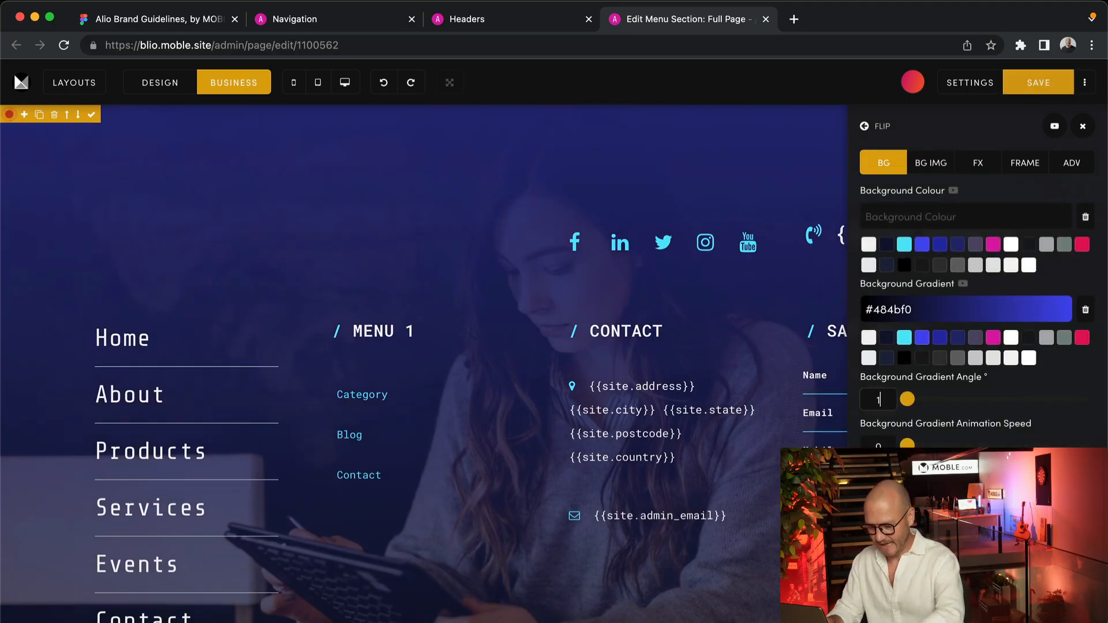
type("30")
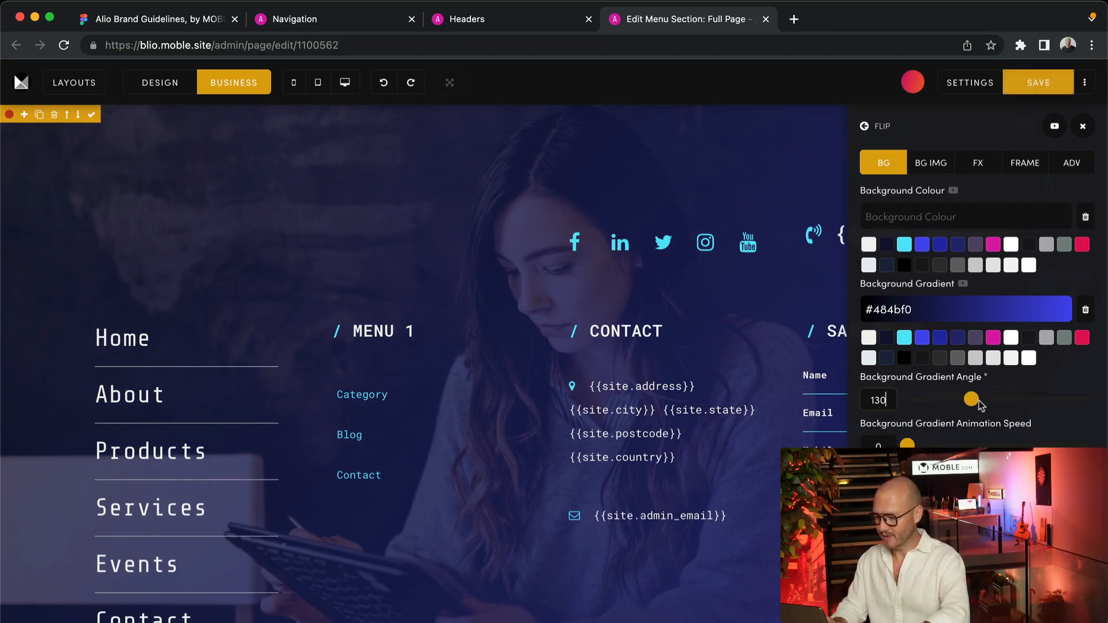
left_click_drag(979, 401, 1042, 400)
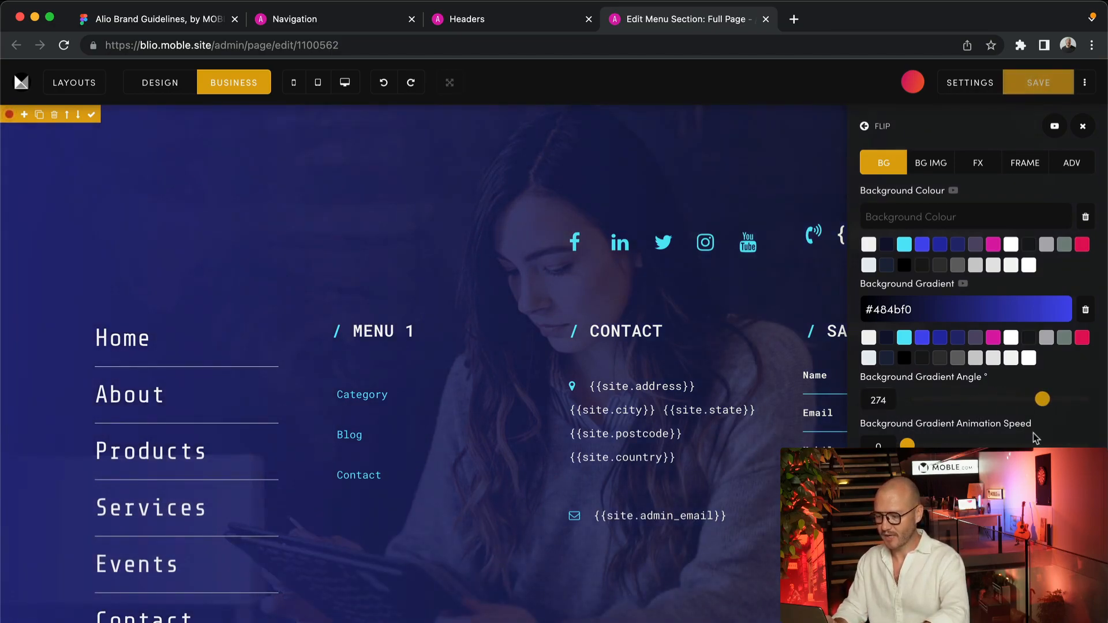
left_click(1082, 126)
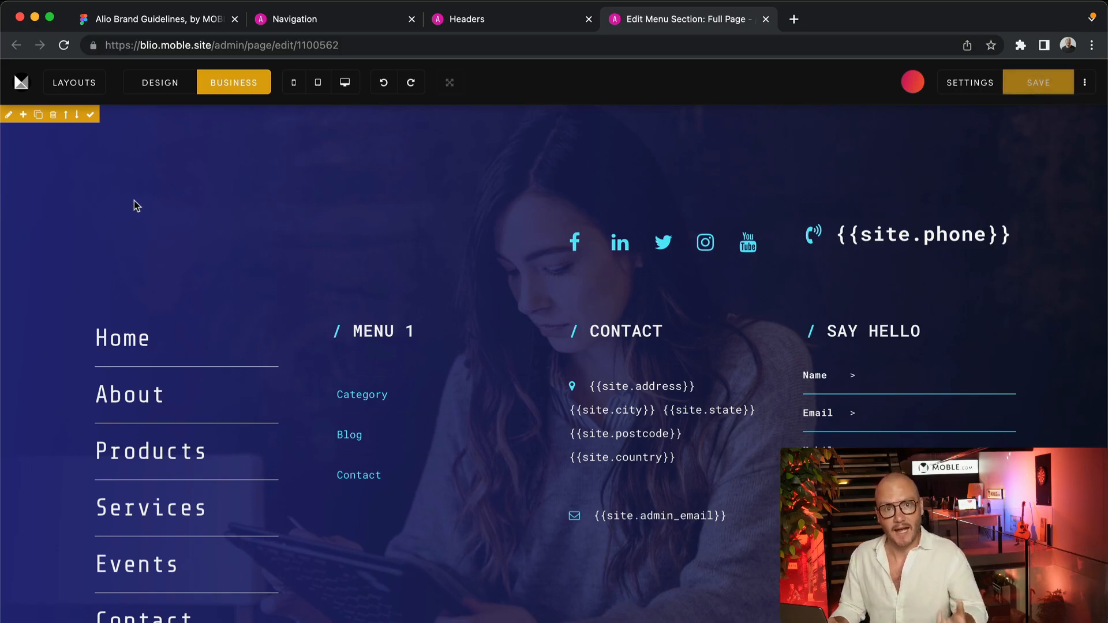
Delete the inserted Dekker menu section from the page.
left_click(53, 115)
left_click(500, 461)
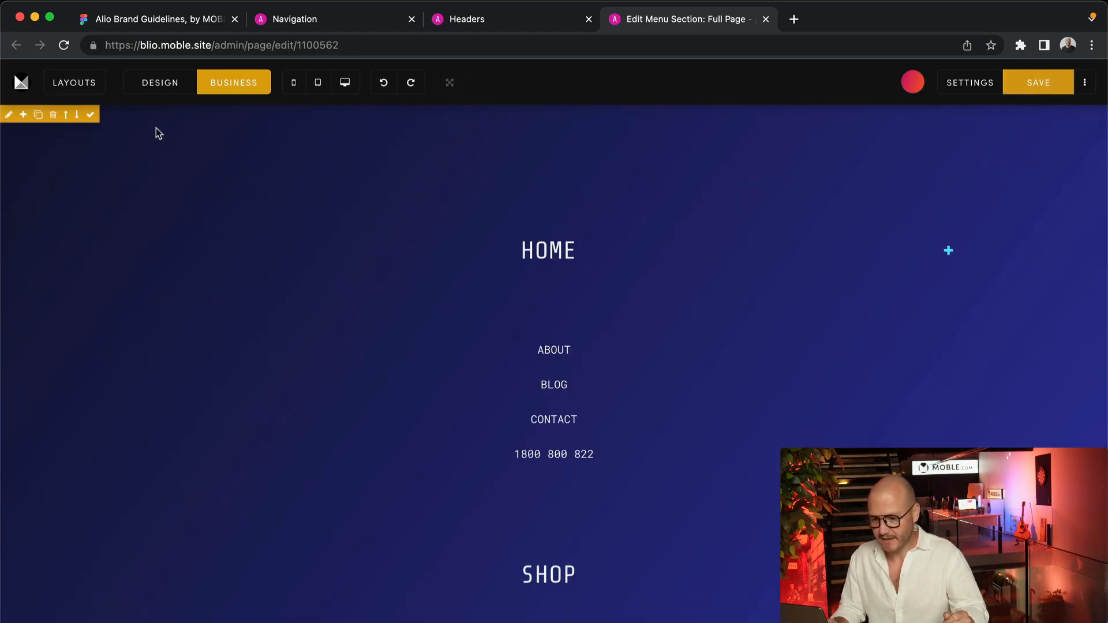
Filter the layouts by the Menu Section type and insert the dark centred menu with social icons above the links.
left_click(94, 91)
left_click(103, 171)
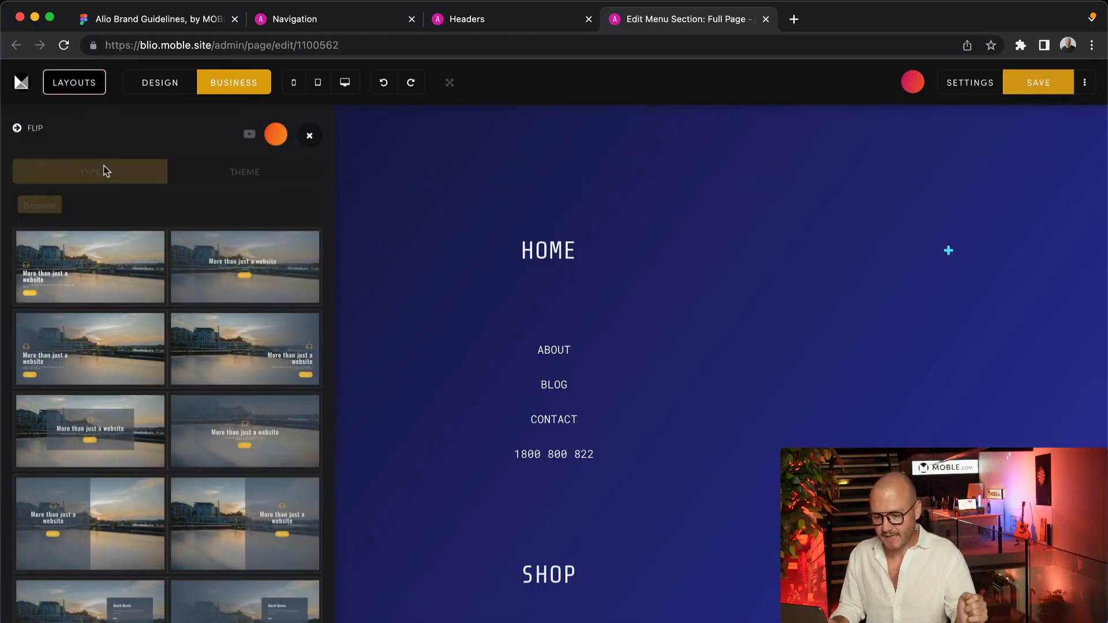
left_click(81, 205)
type("Men")
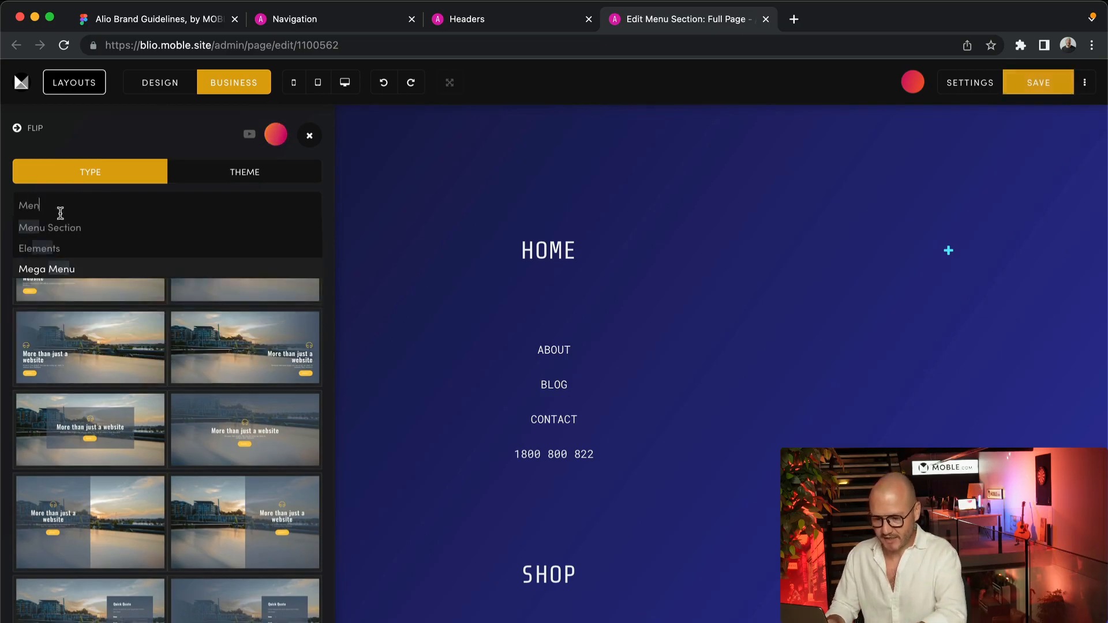
left_click(51, 225)
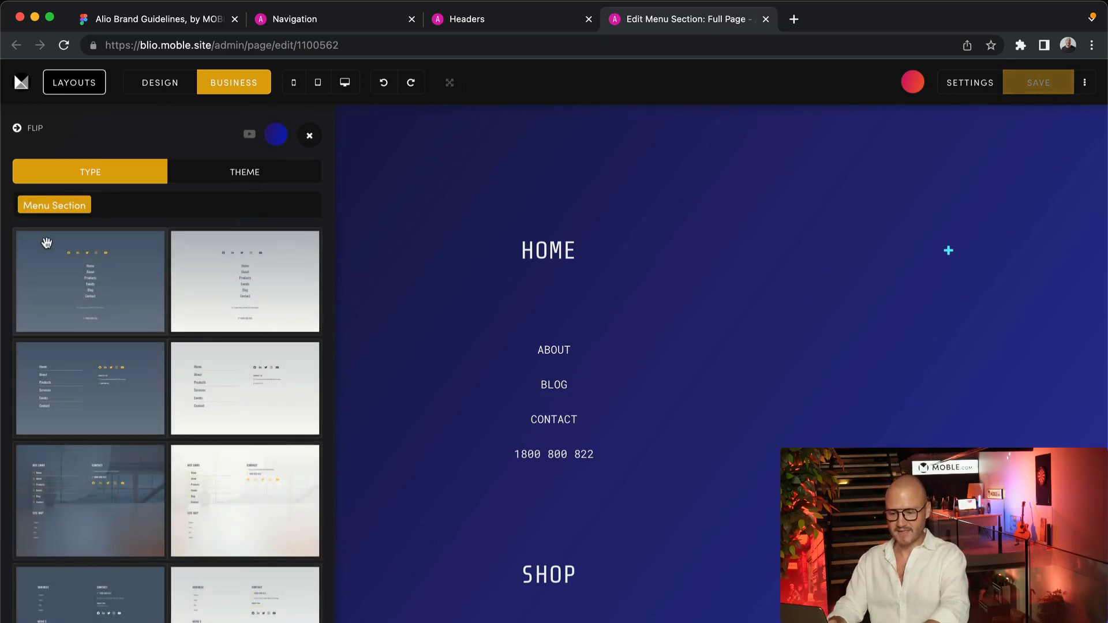
left_click(46, 242)
left_click(309, 135)
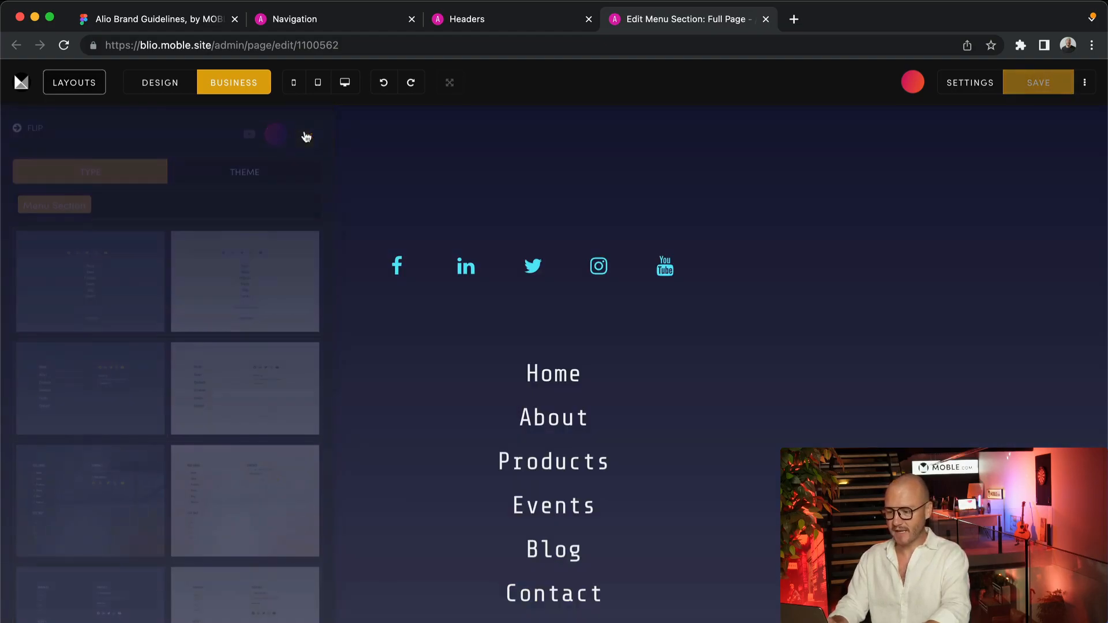
Set the menu section's background colour to #101232 and gradient to #484bf0 at an angle of 130, and remove its background overlay.
left_click(8, 115)
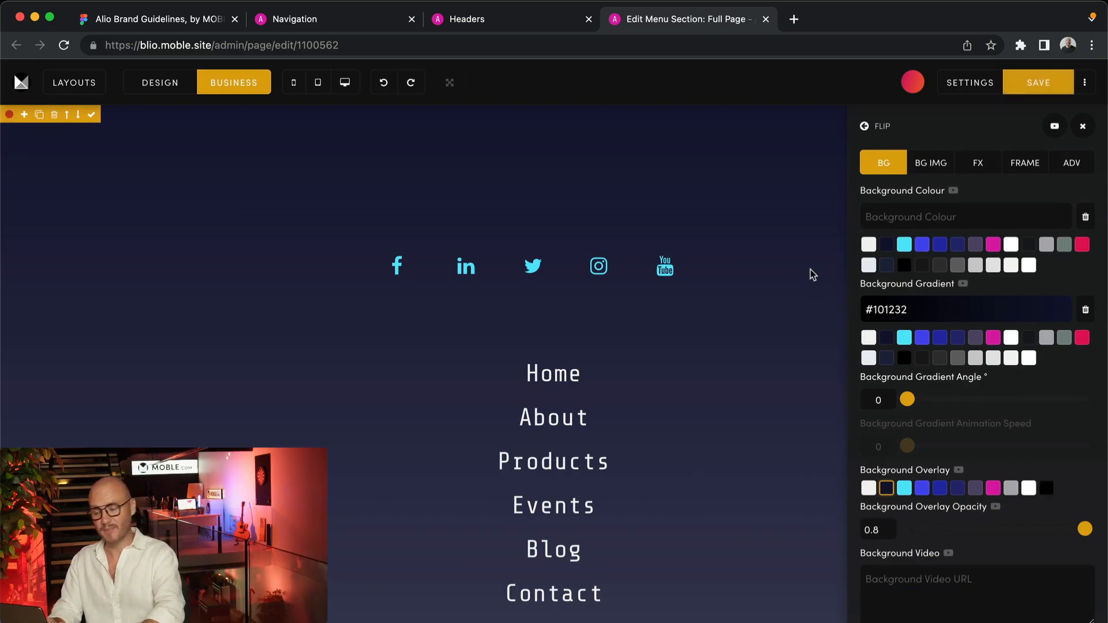
left_click(887, 245)
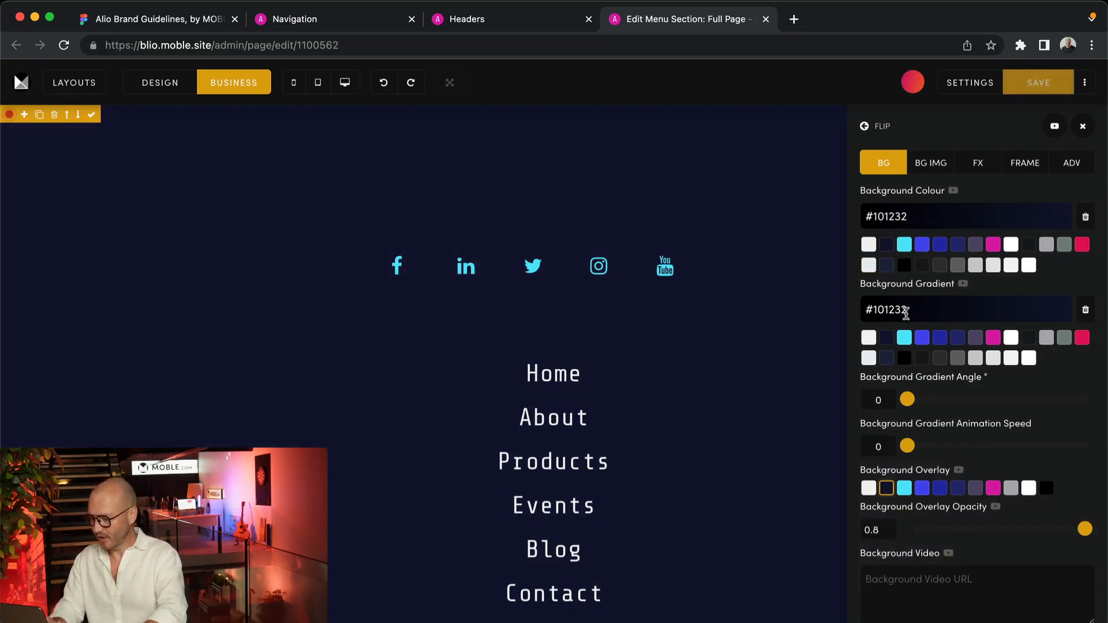
left_click(923, 338)
double_click(876, 399)
key("BackSpace")
type("130")
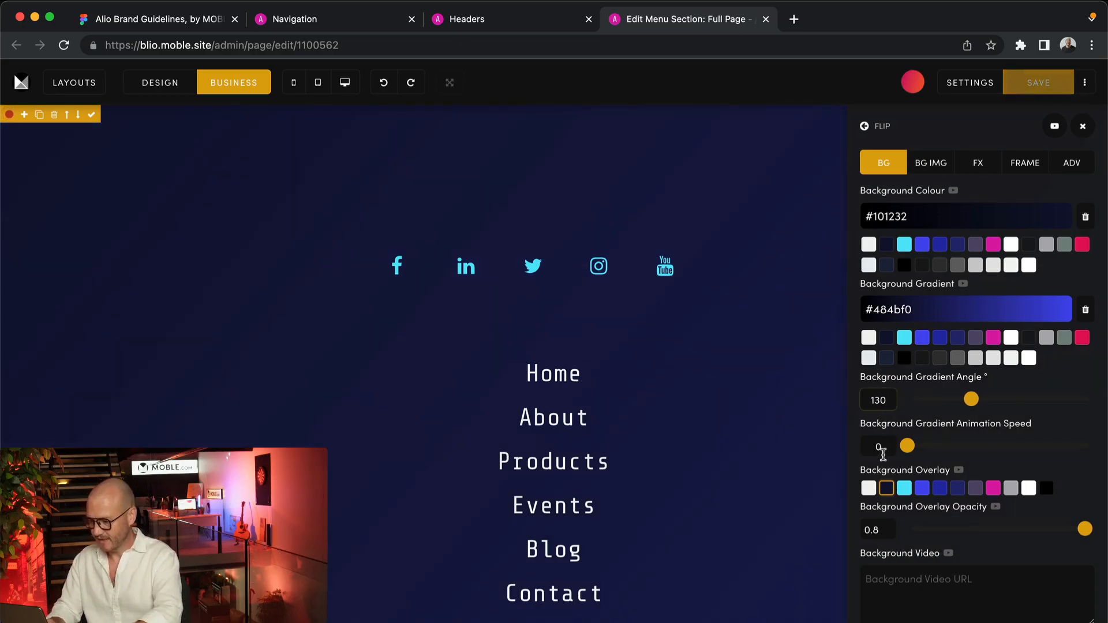
left_click(886, 488)
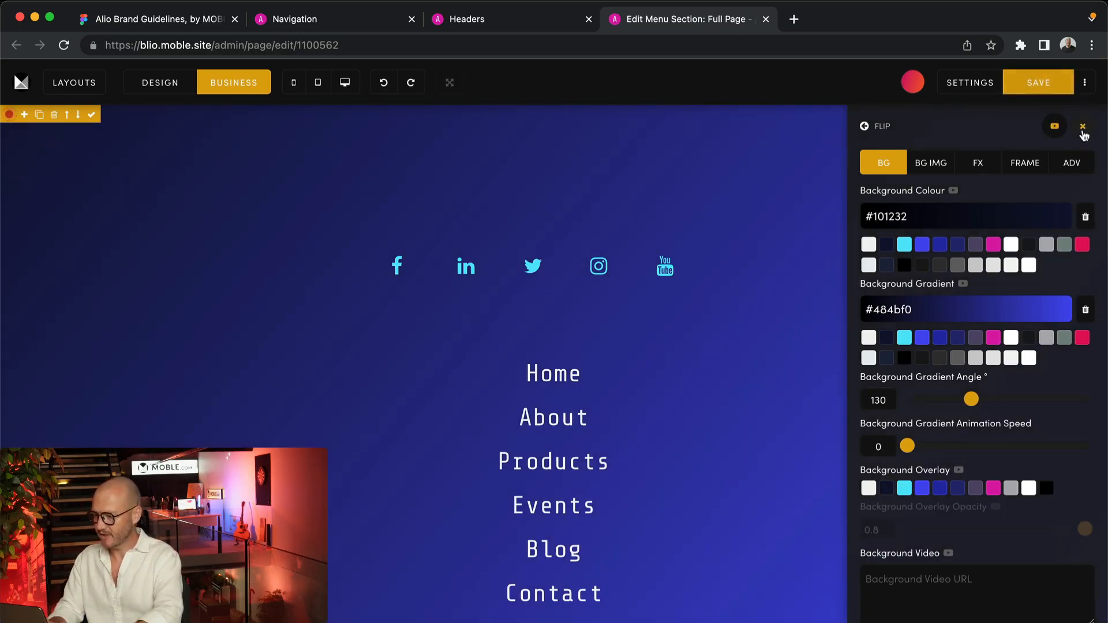
left_click(1082, 126)
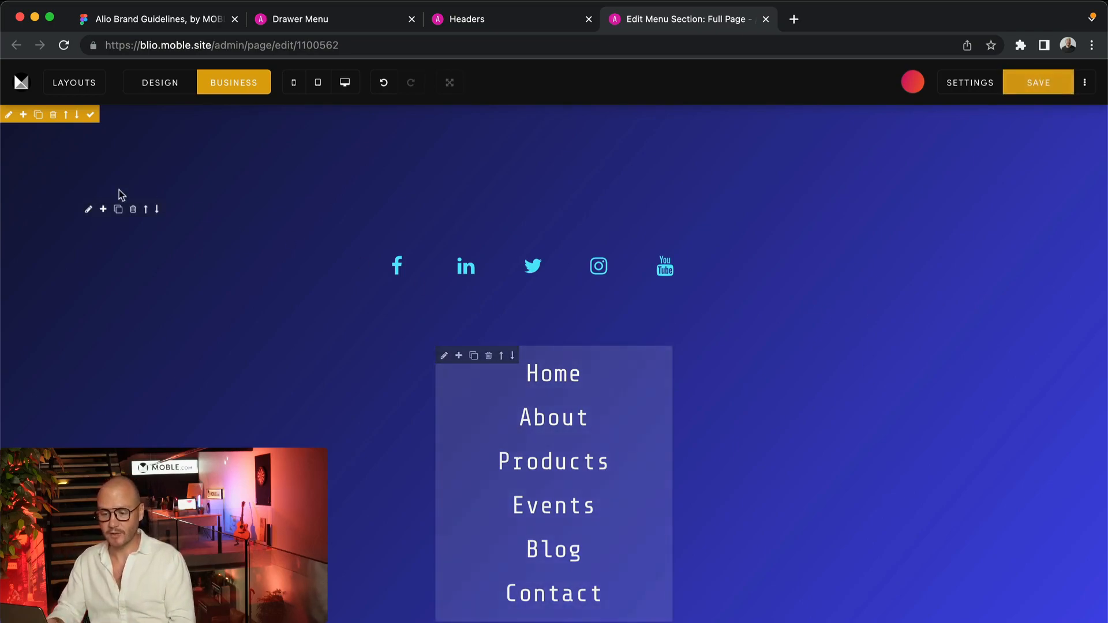
Delete the centred menu row with the social icons from the page.
left_click(53, 115)
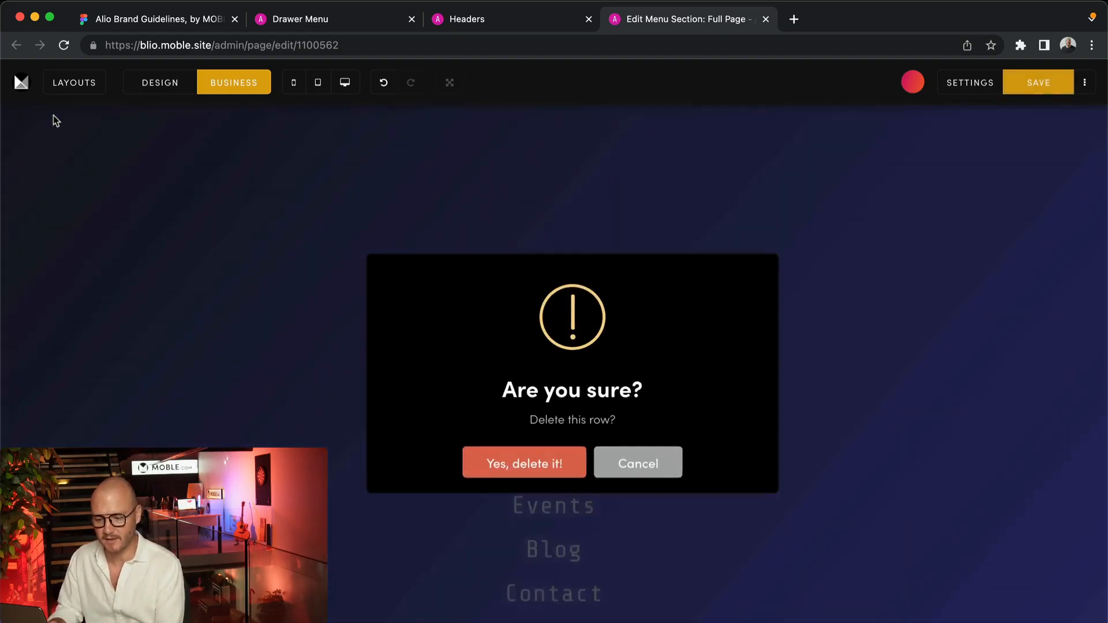
left_click(519, 459)
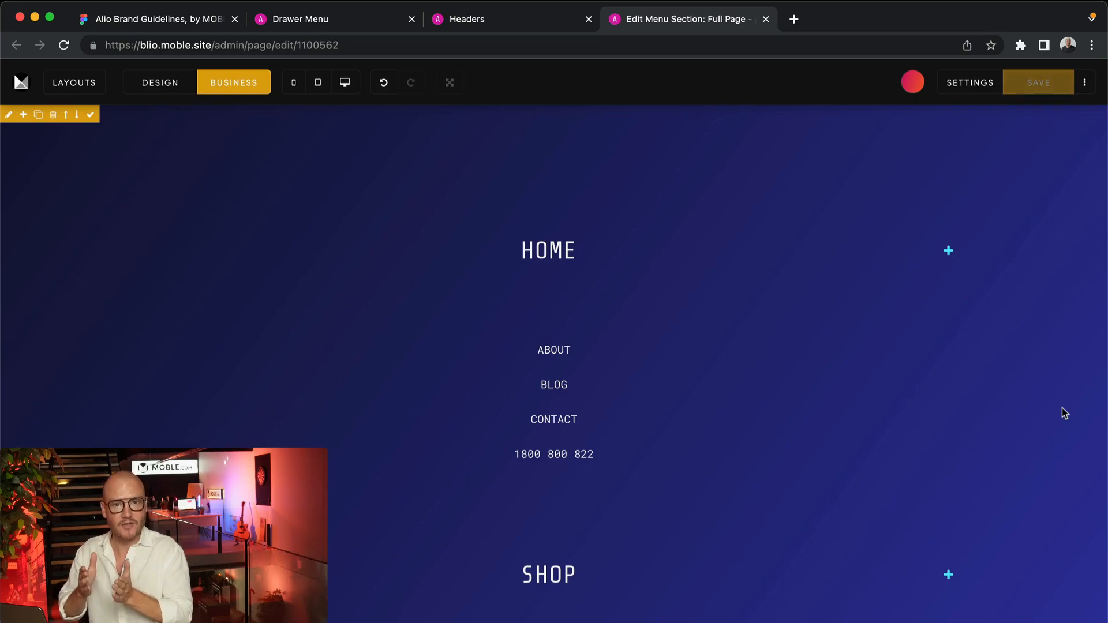
Start a link on the EVENTS heading and choose the Events page as its target.
scroll(1062, 407, "down", 5)
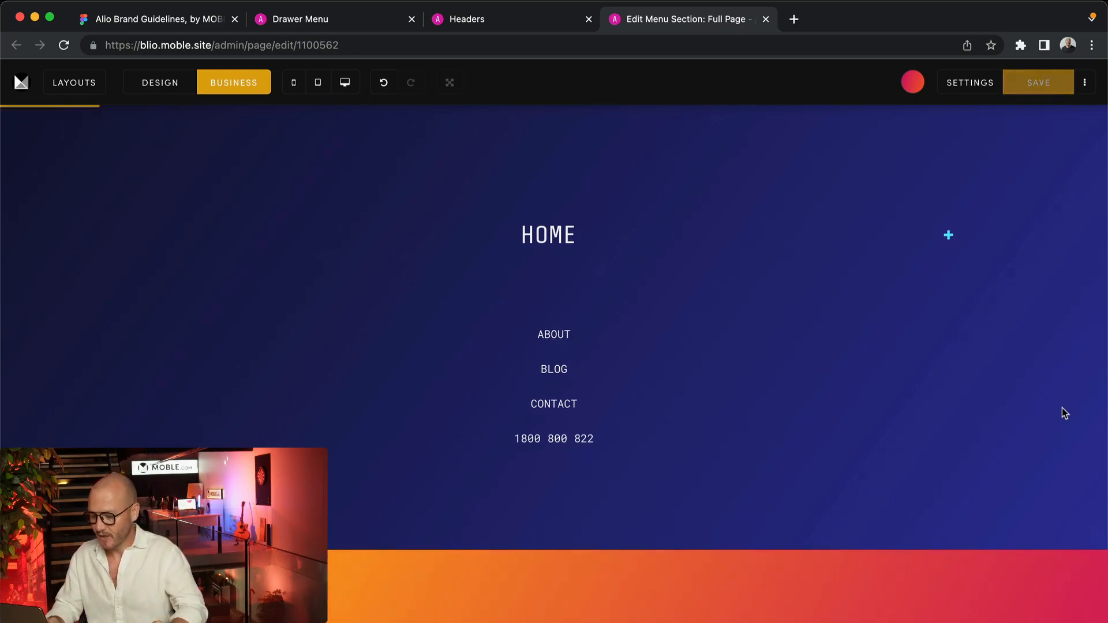
scroll(1061, 407, "down", 4)
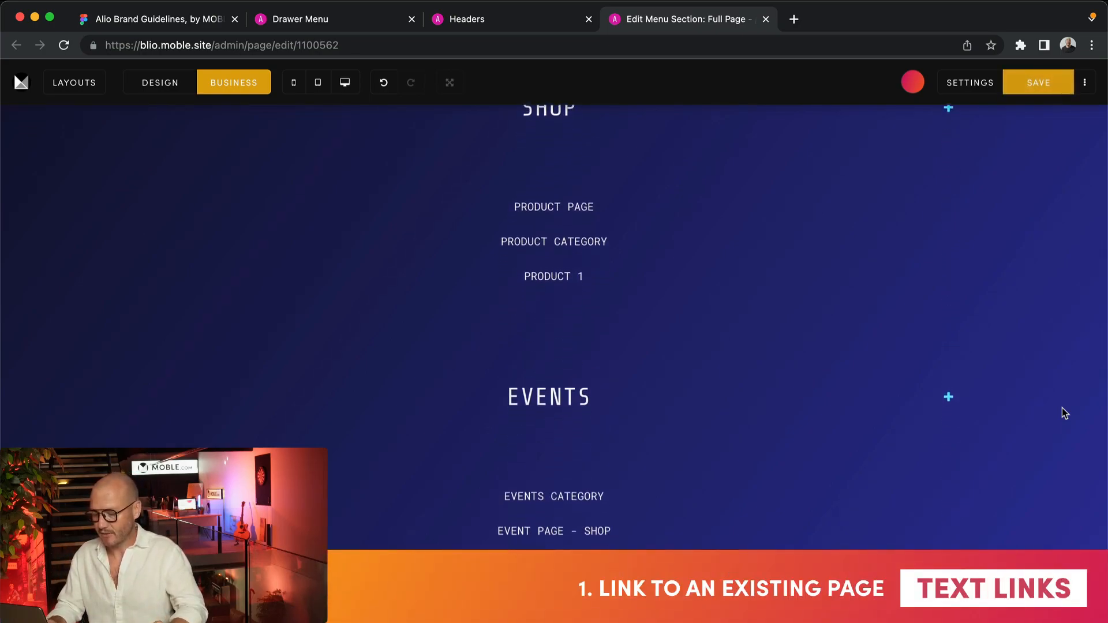
double_click(543, 361)
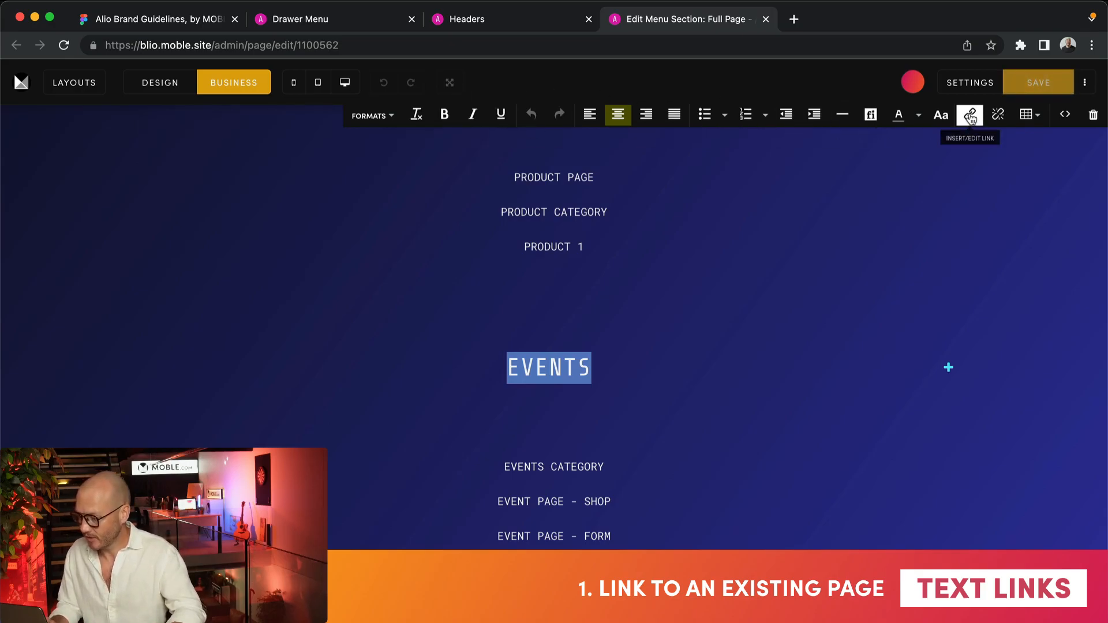
left_click(969, 116)
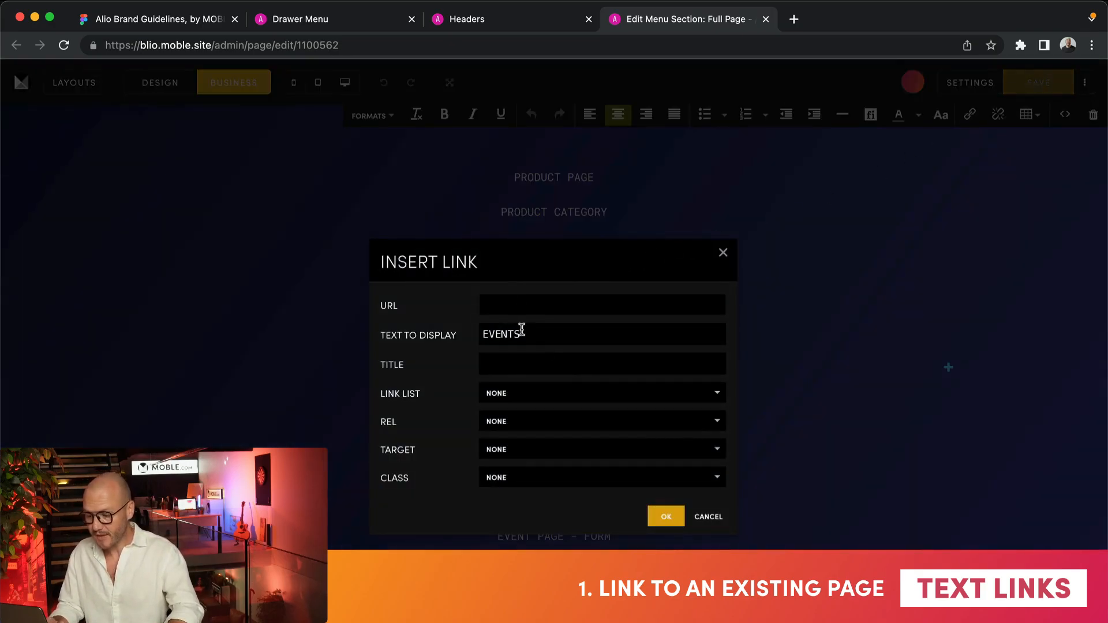
left_click(505, 398)
scroll(618, 530, "down", 6)
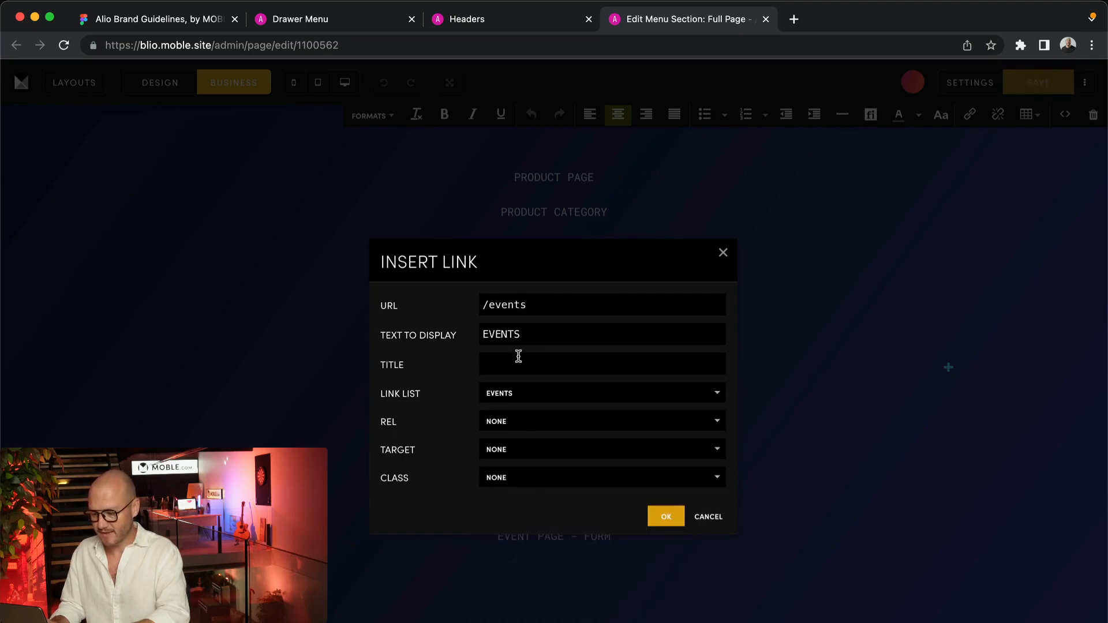
Set the EVENTS link's title to EVENTS CATEGORY and insert the link.
left_click_drag(521, 335, 473, 337)
key("cmd+c")
left_click(495, 361)
key("cmd+v")
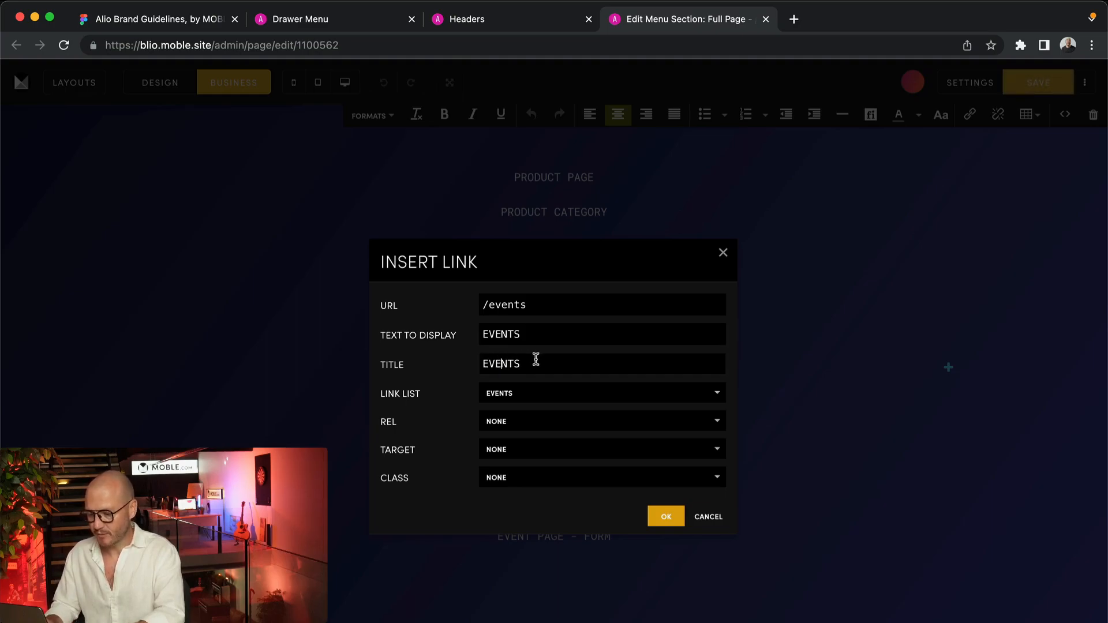
type("CATEGORY")
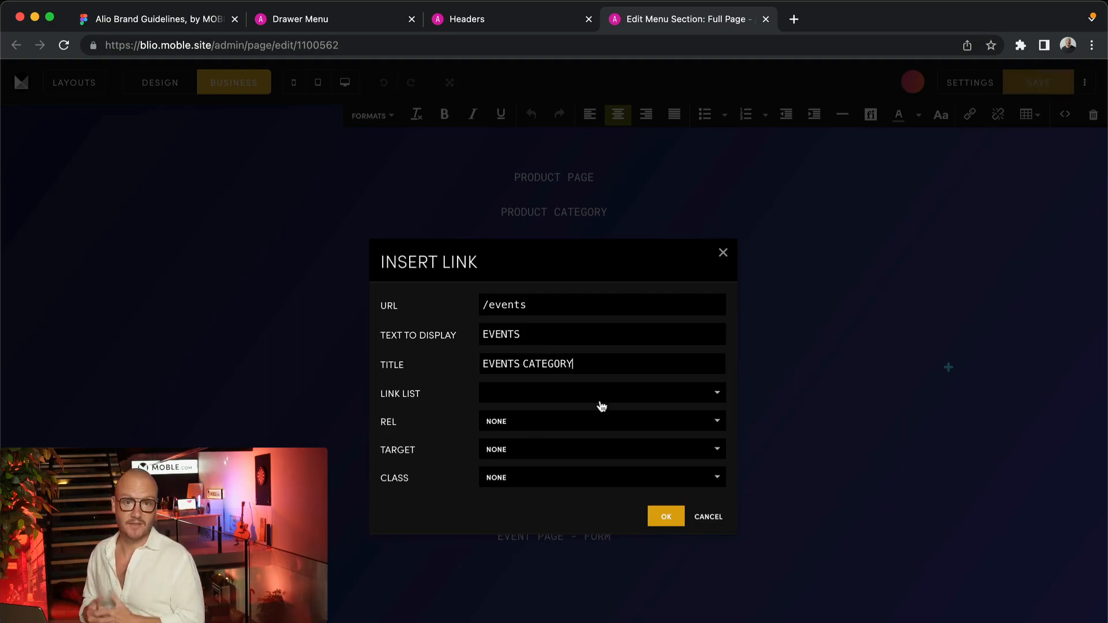
left_click(669, 516)
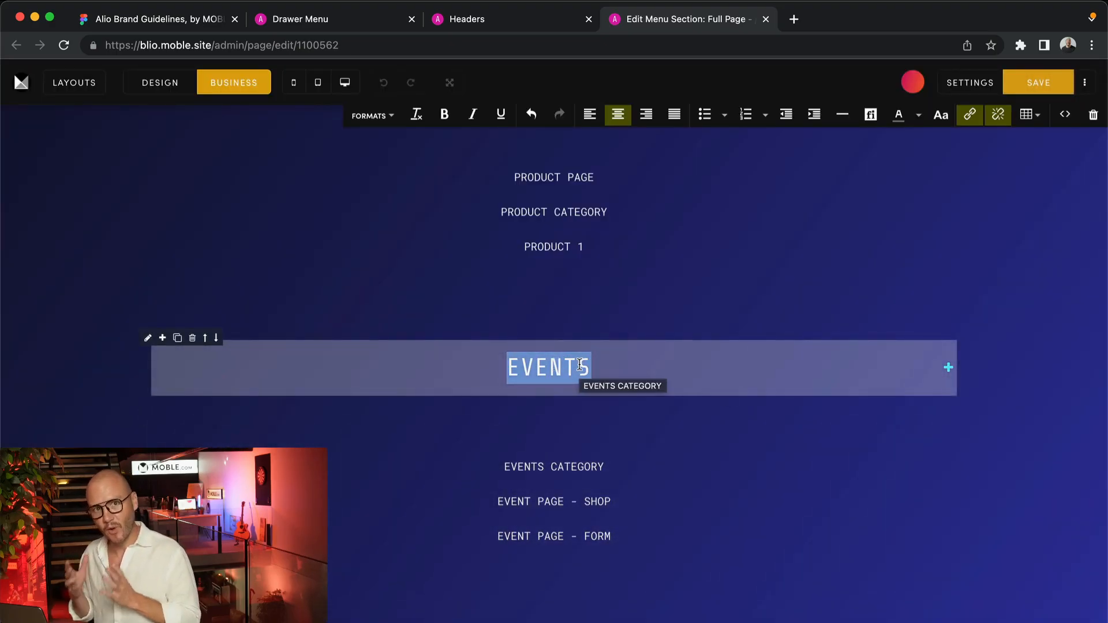
left_click(988, 360)
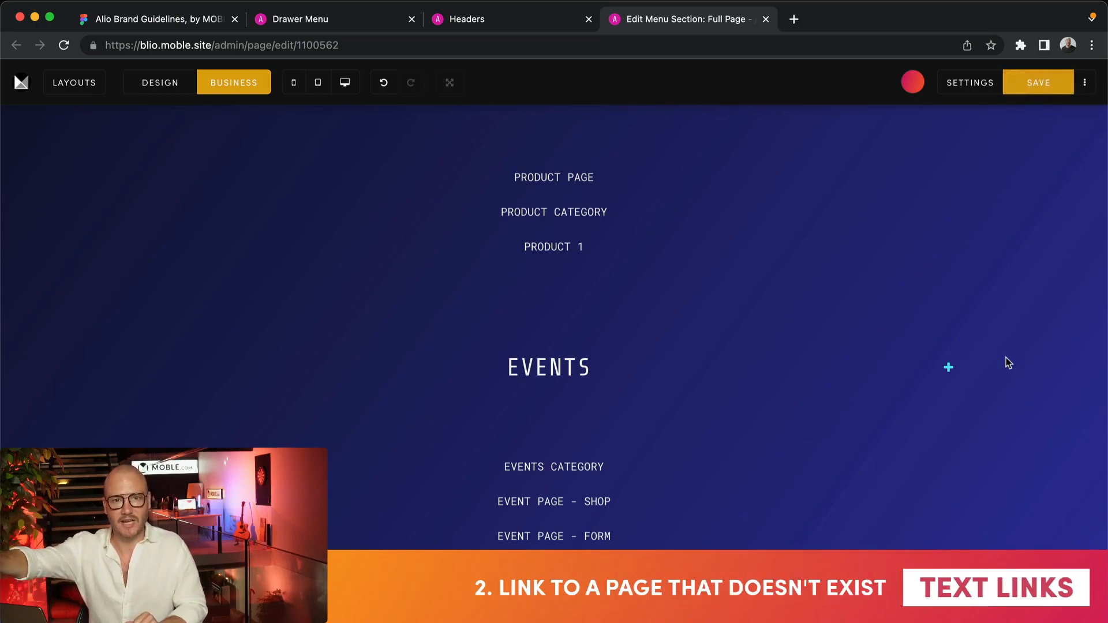
Add a new line reading VIDEO LIBRARY below the landing page links under BEER CLUB.
scroll(1008, 362, "down", 5)
scroll(1008, 363, "down", 2)
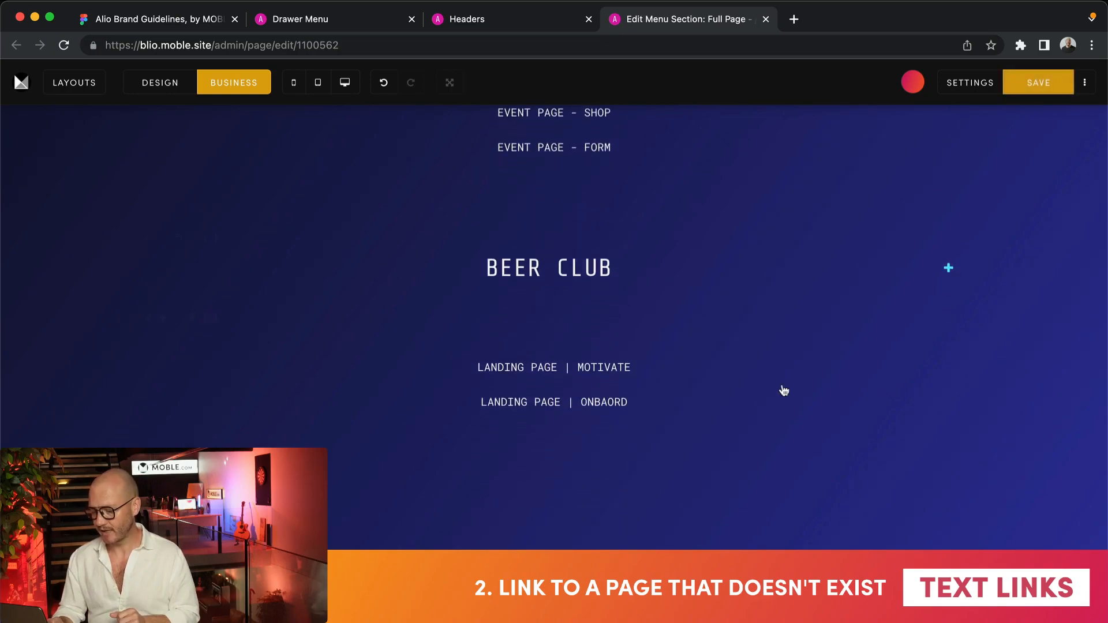
left_click(665, 405)
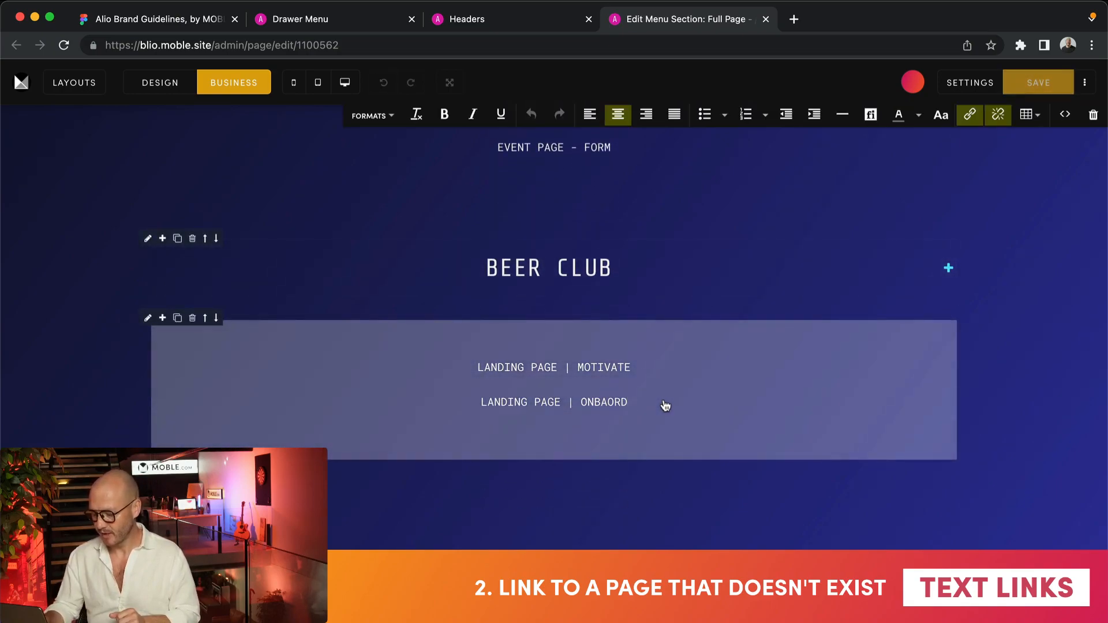
key("Return")
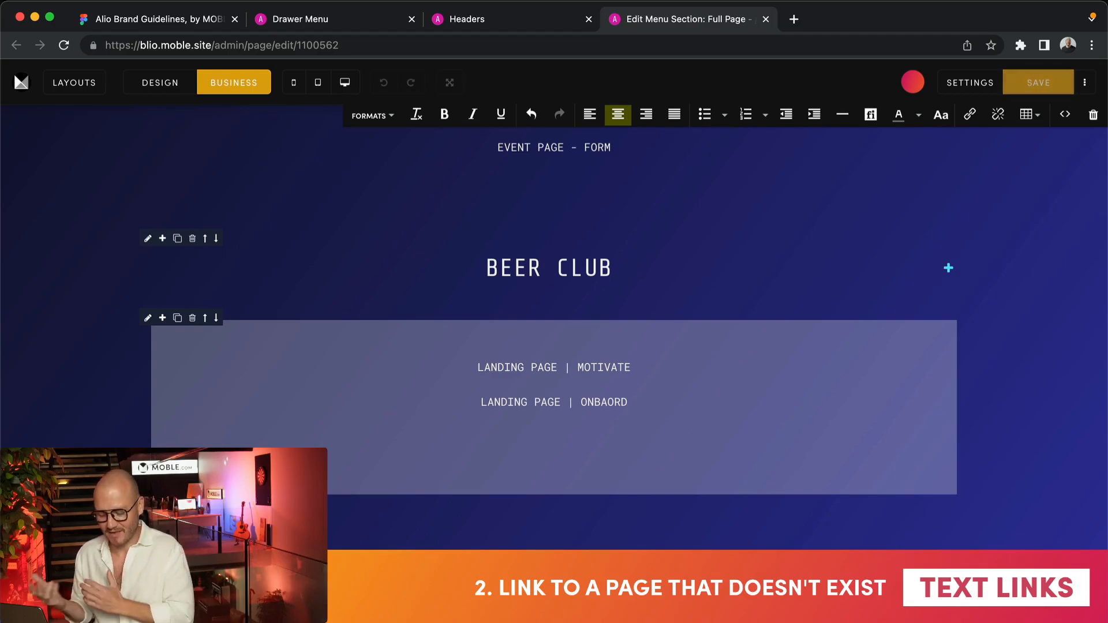
type("V")
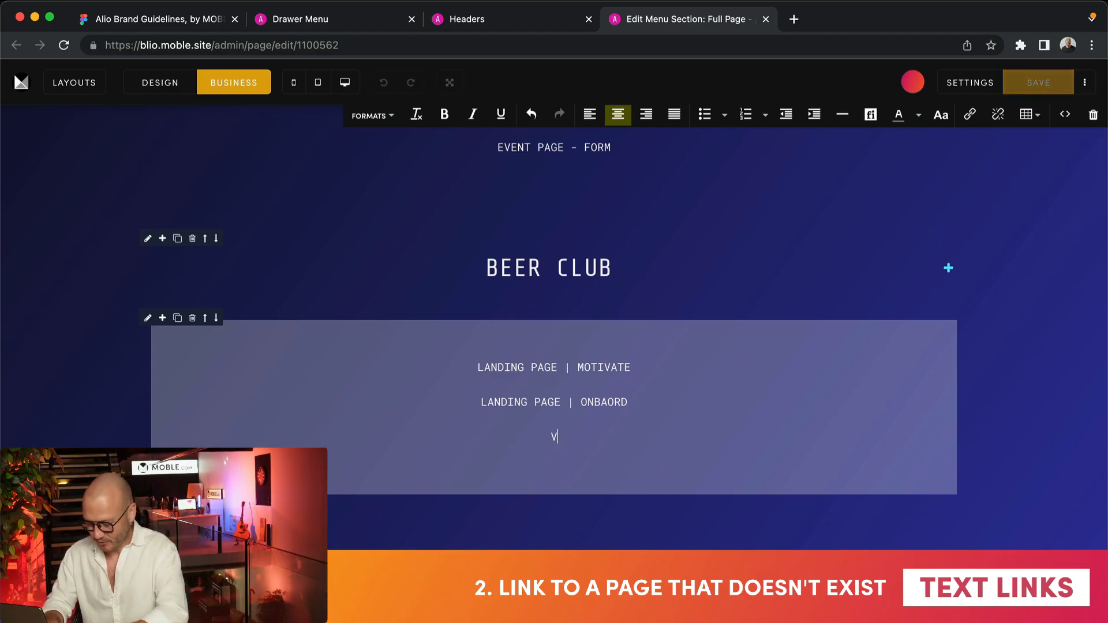
type("IDEO ")
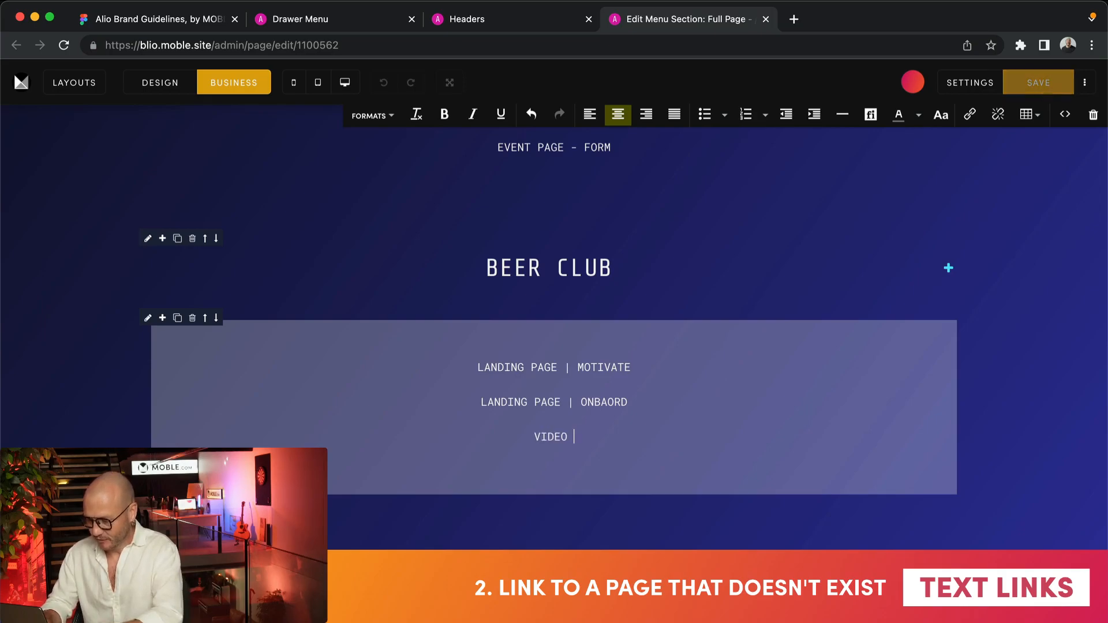
type("LIBRARY")
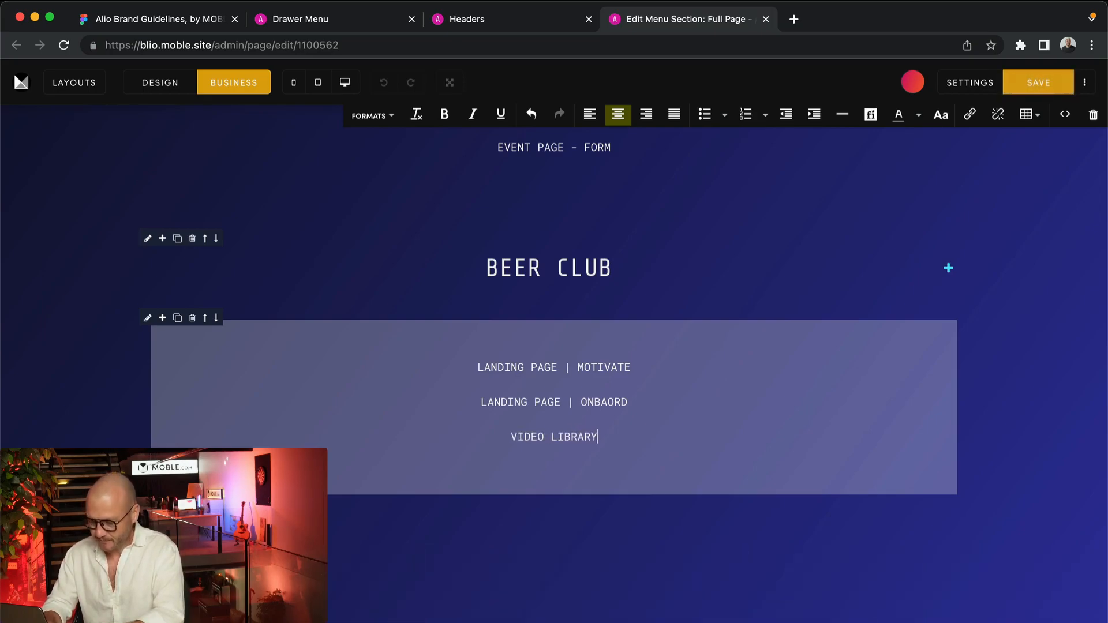
Start a link on the VIDEO LIBRARY text, look through the existing pages, and set the link title to VIDEO LIBRARY.
left_click(543, 437)
triple_click(546, 439)
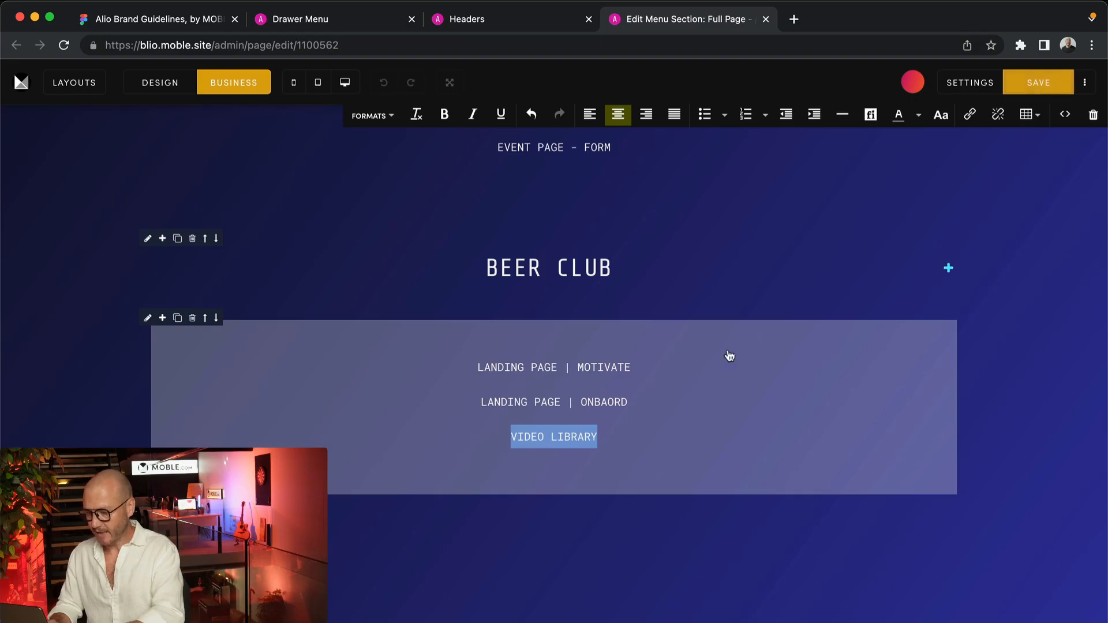
left_click(970, 115)
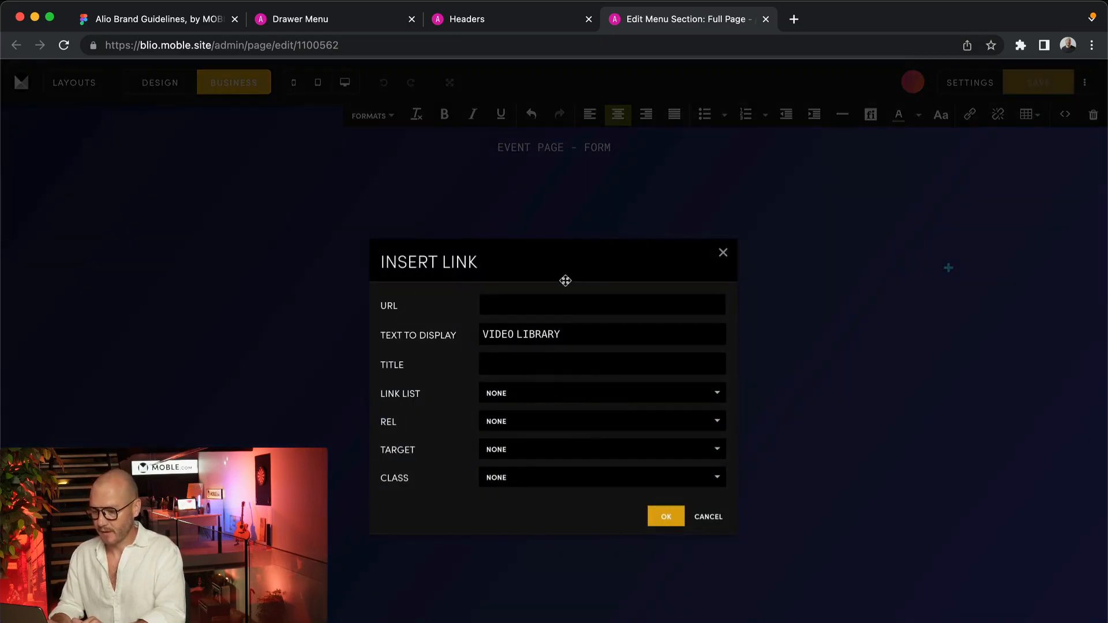
left_click(506, 395)
scroll(505, 398, "down", 10)
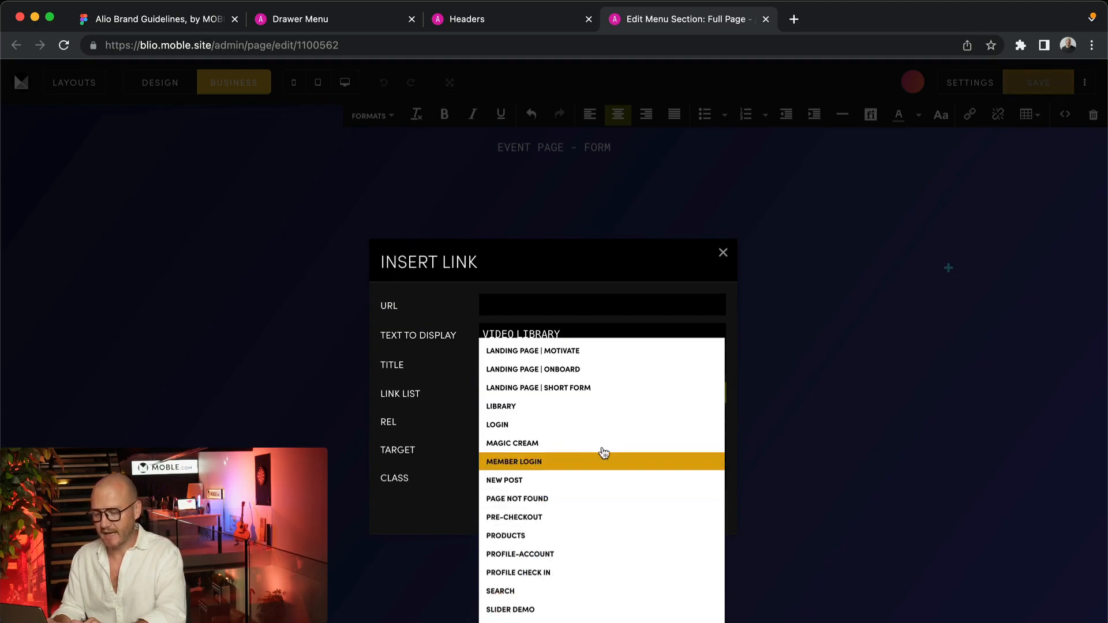
left_click(445, 355)
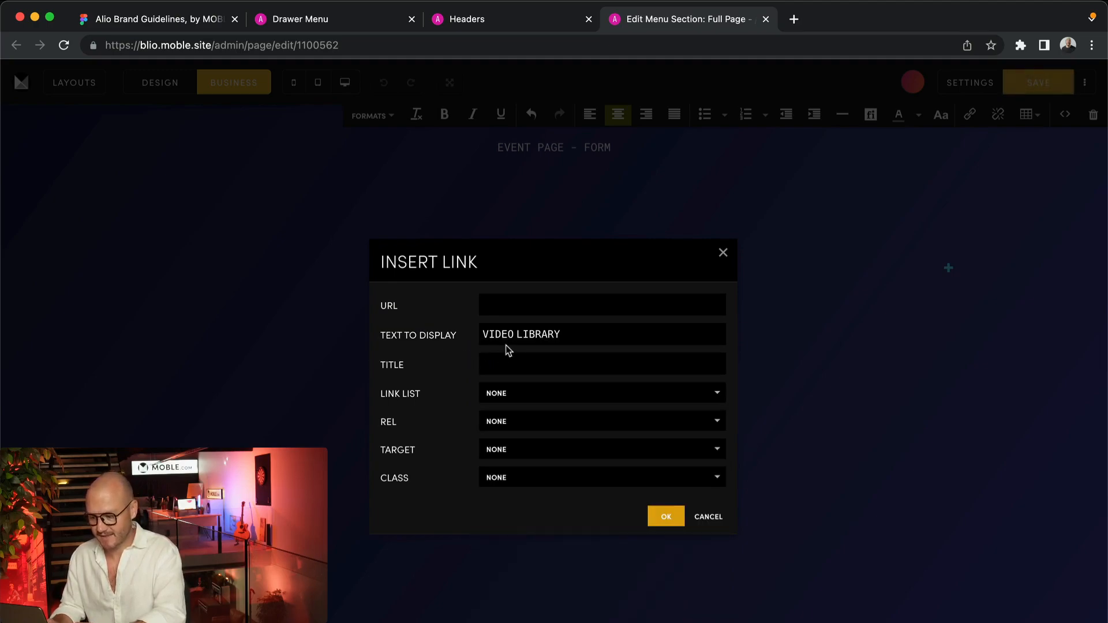
triple_click(517, 334)
key("super+c")
left_click(499, 373)
key("super+v")
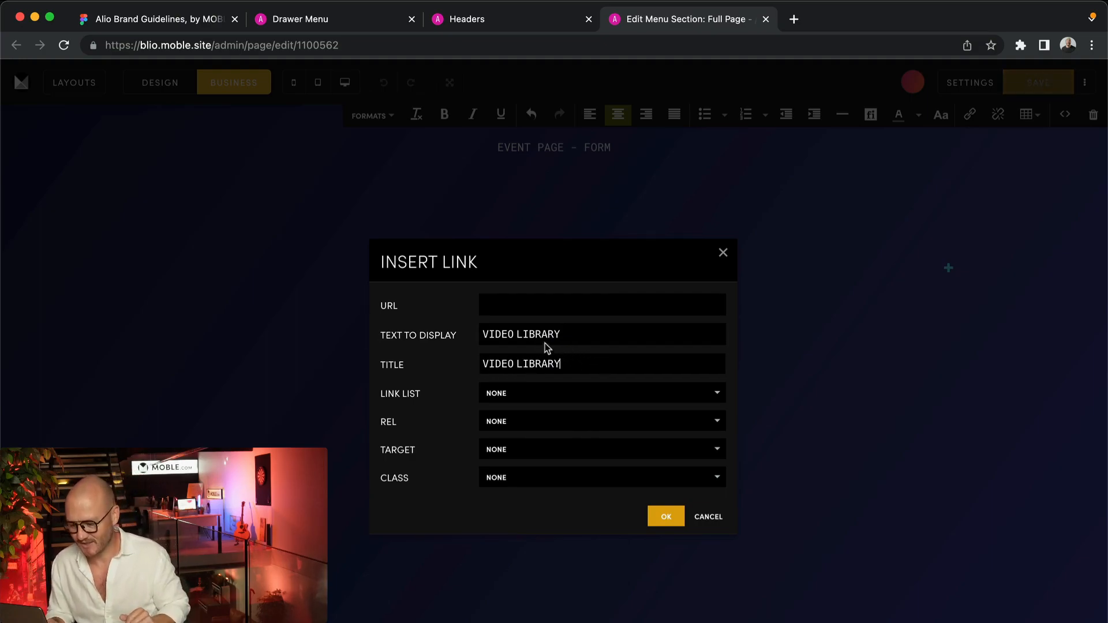
Set the link's URL to /video-library and insert the link.
left_click(488, 305)
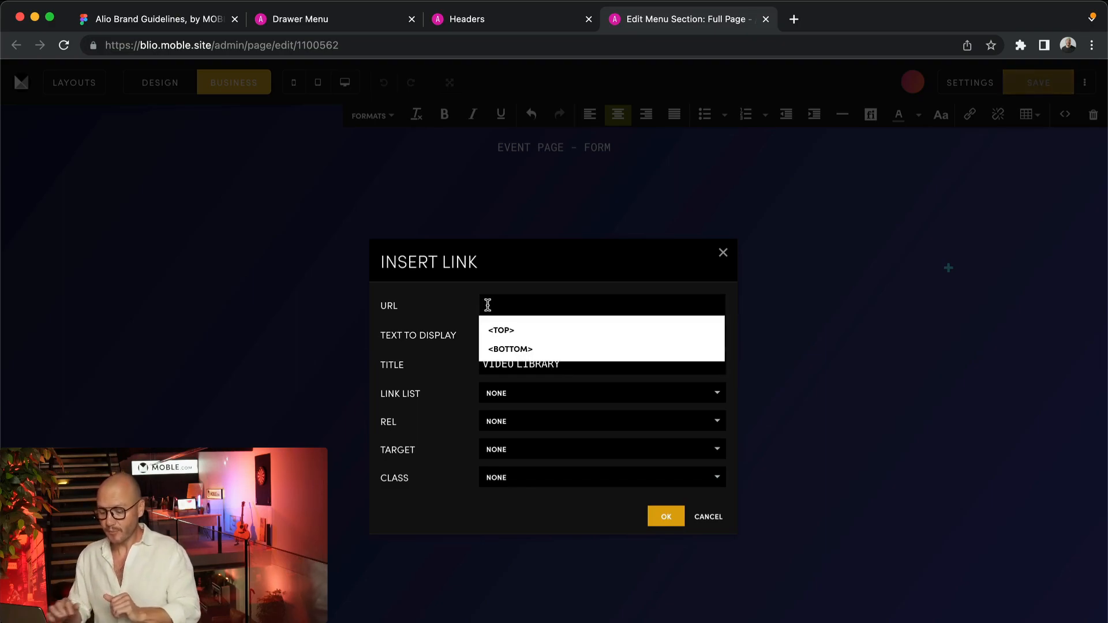
type("/video")
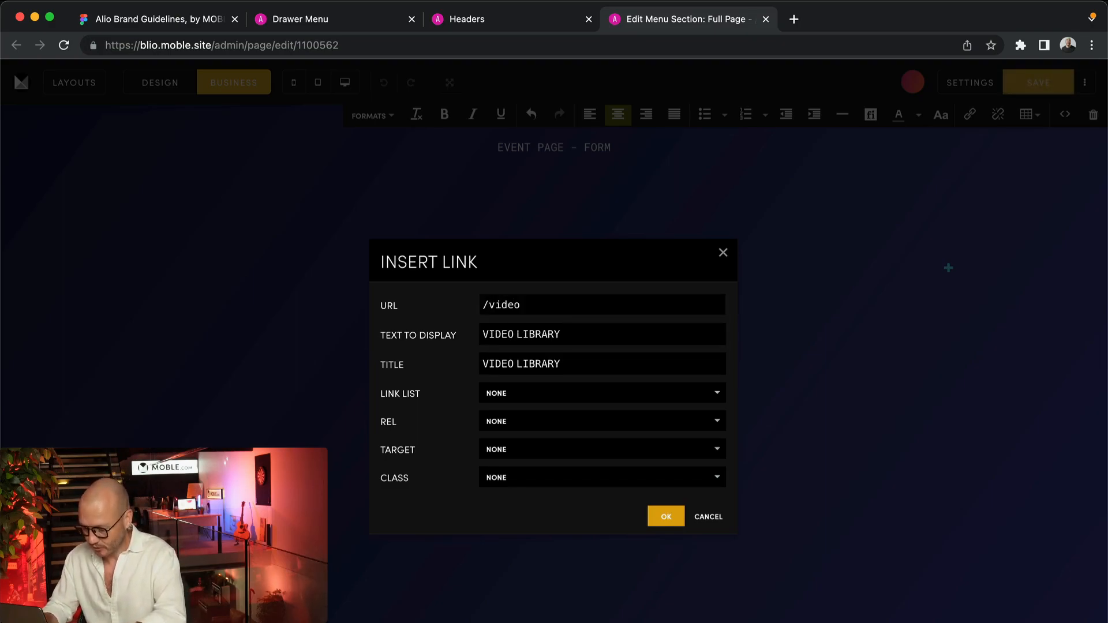
type("-0")
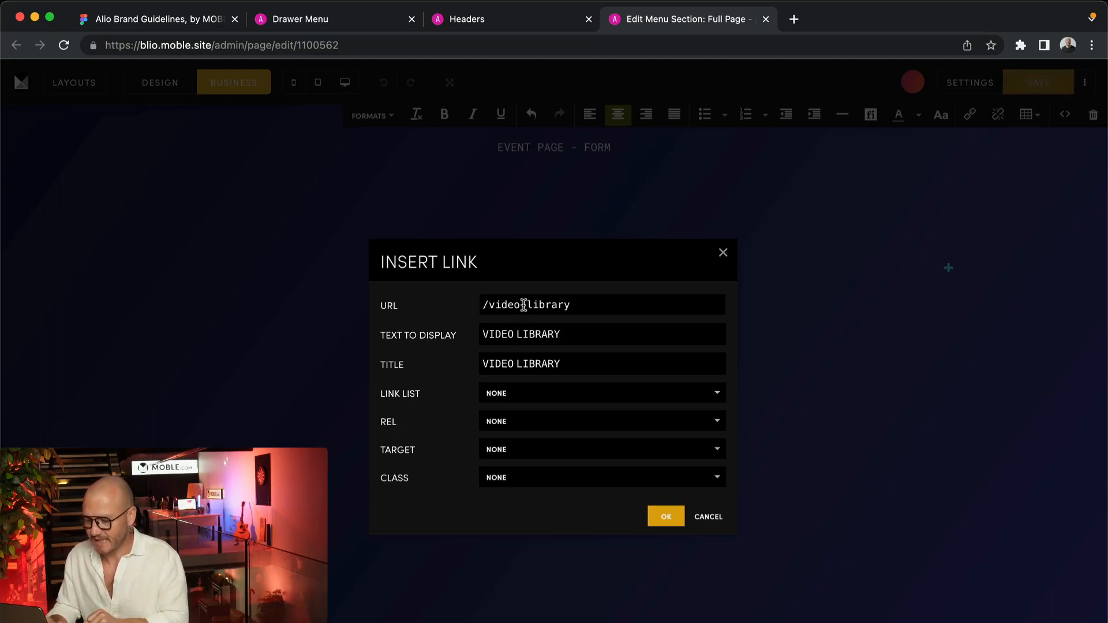
left_click_drag(570, 305, 449, 305)
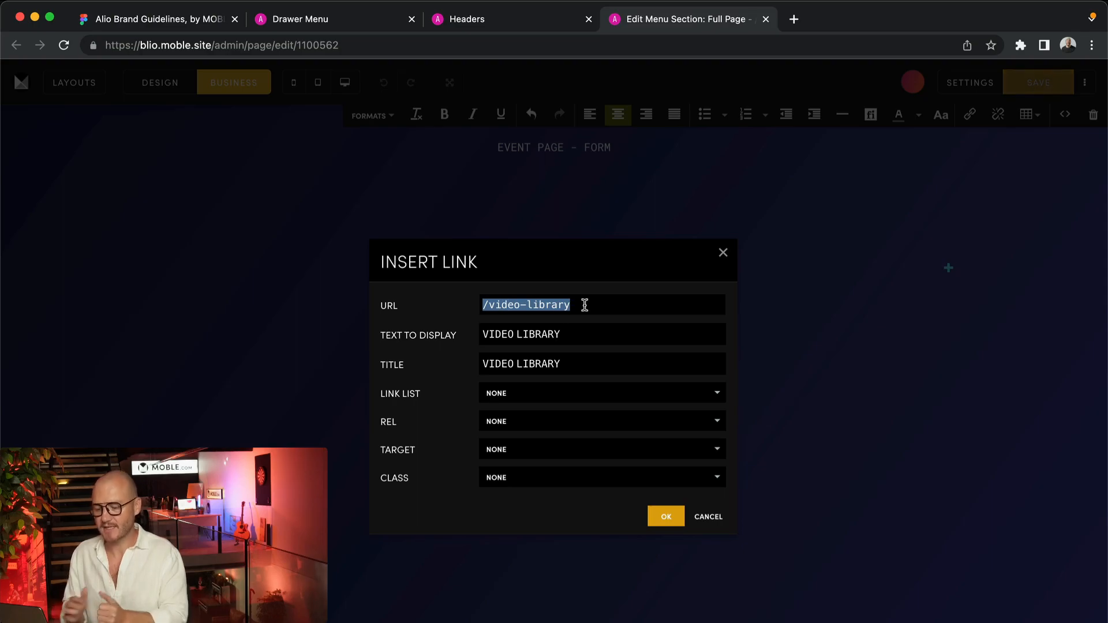
left_click(483, 304)
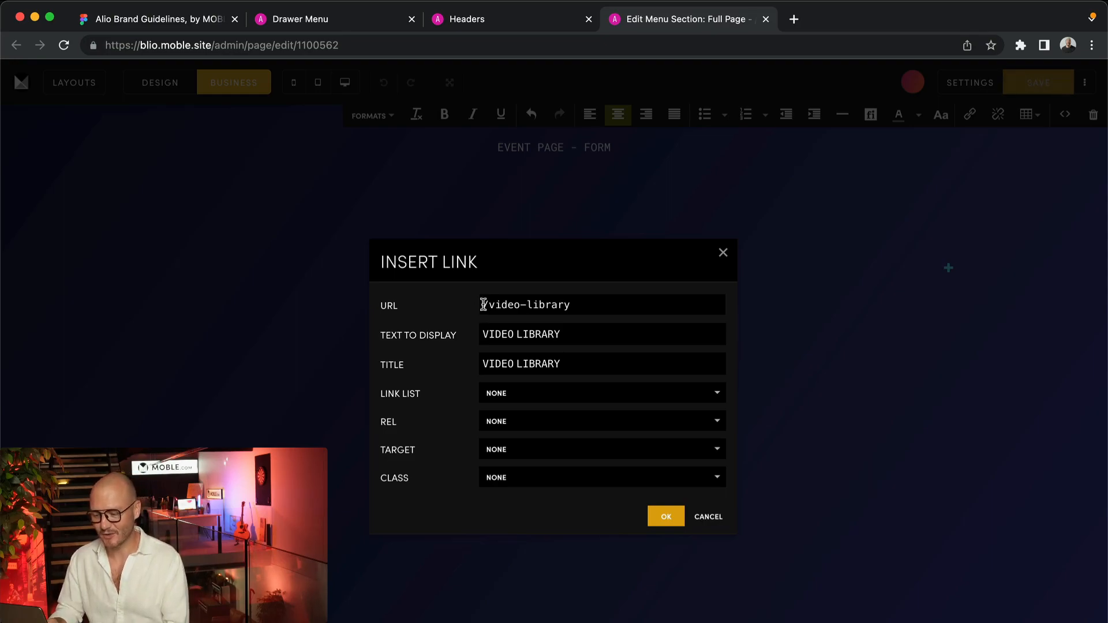
left_click_drag(484, 304, 584, 304)
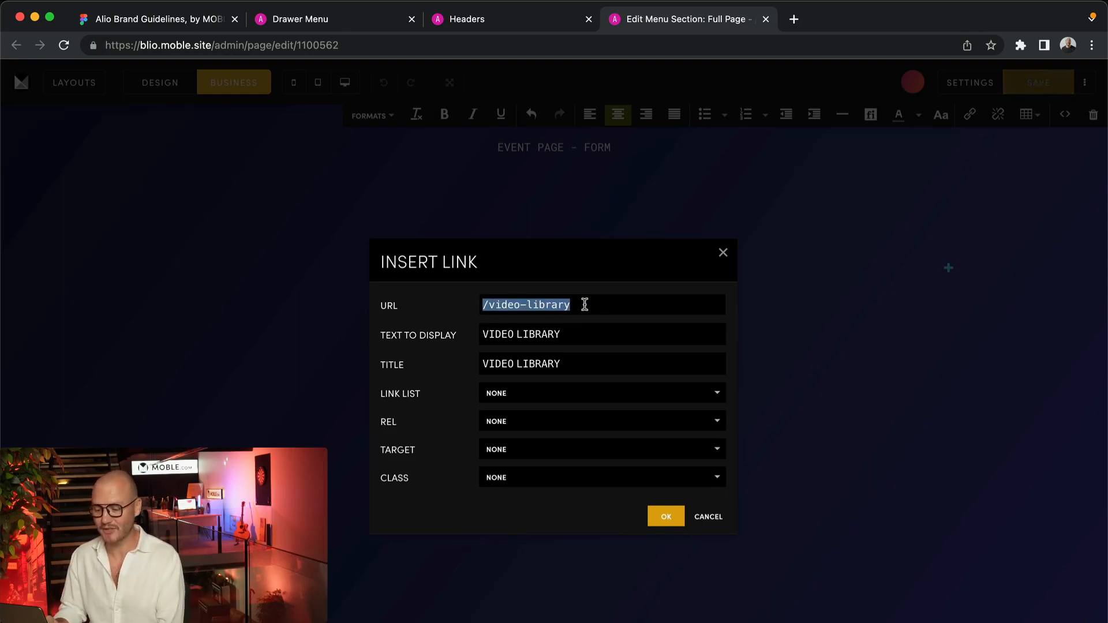
left_click(485, 304)
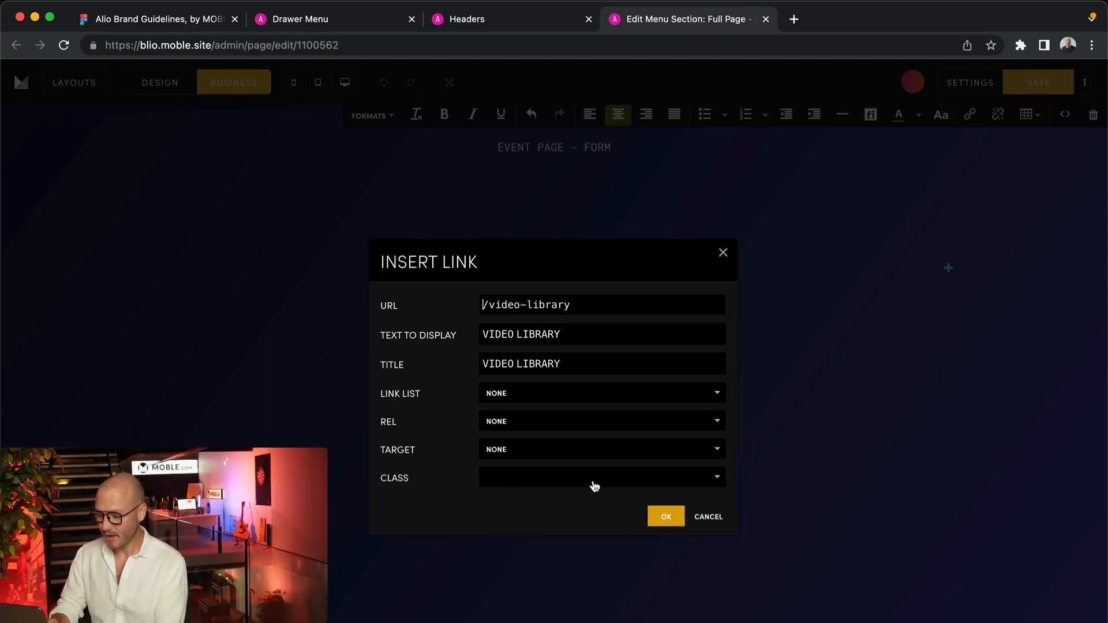
left_click(664, 517)
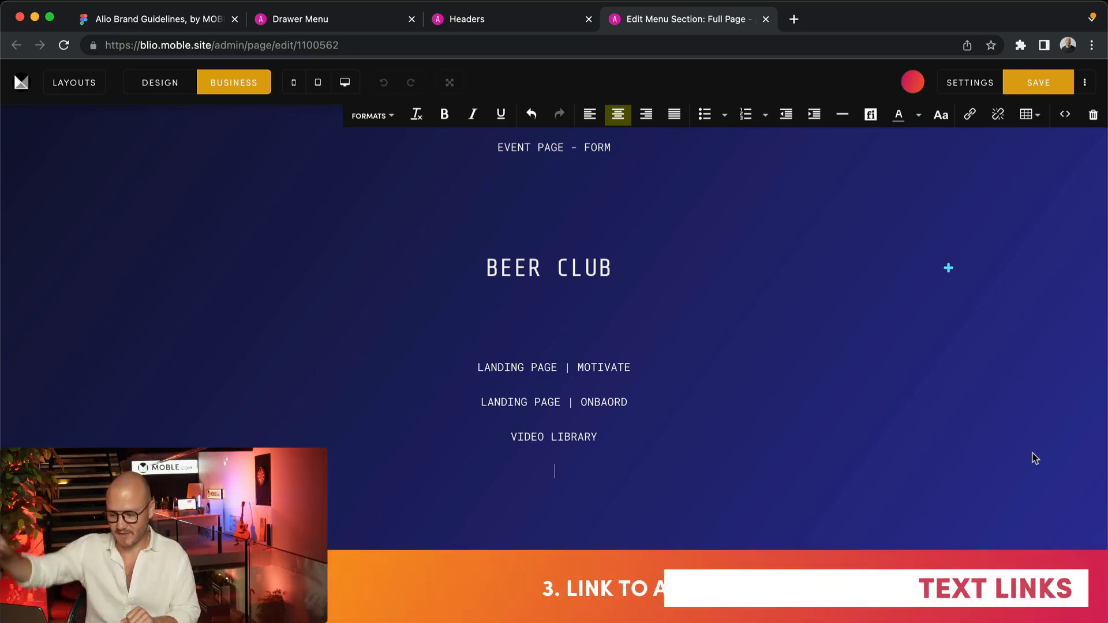
type("NEW")
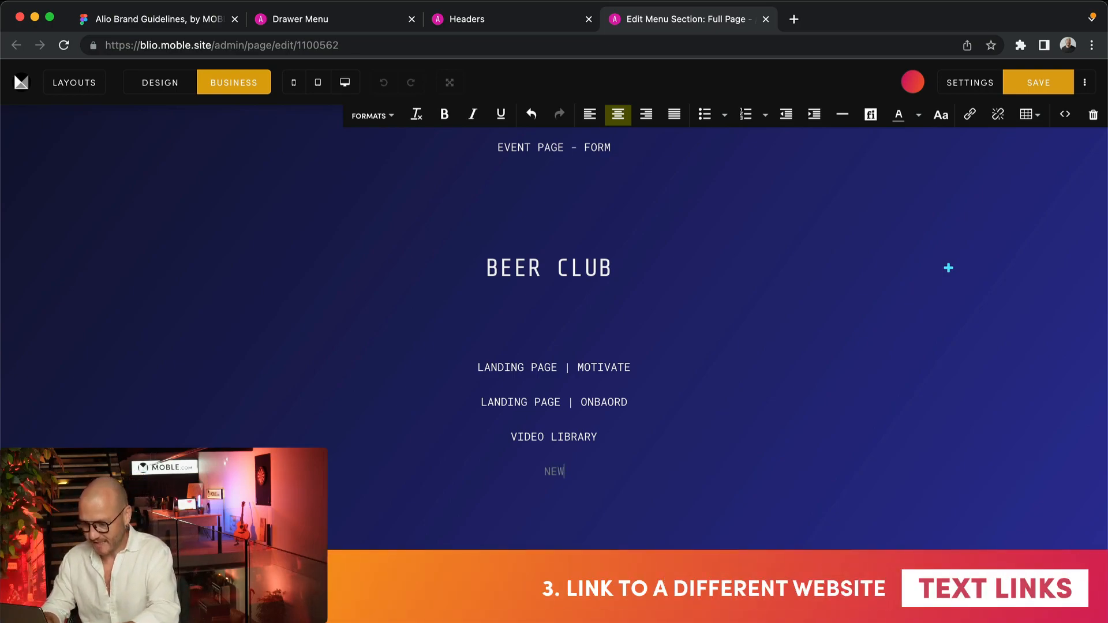
type(" WEBSITE")
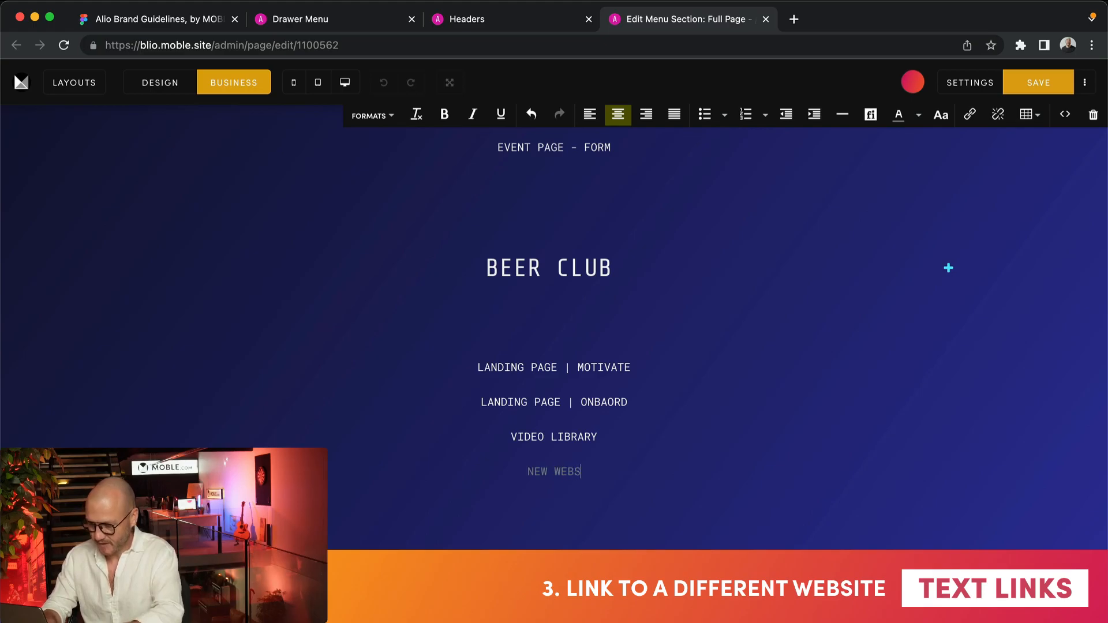
triple_click(555, 471)
left_click(916, 117)
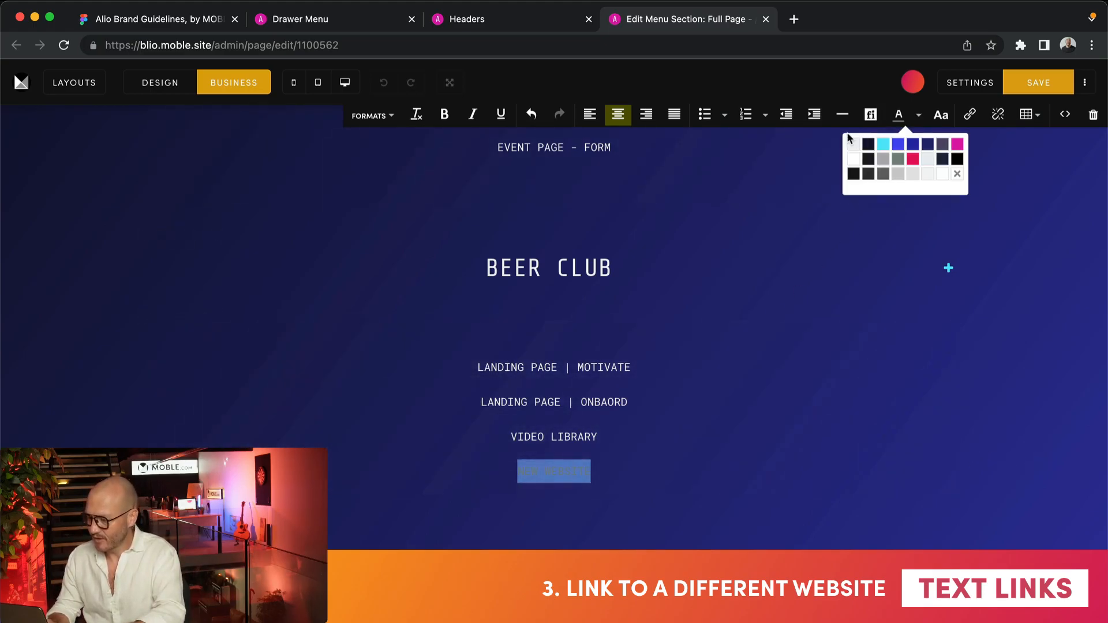
left_click(853, 144)
left_click(573, 445)
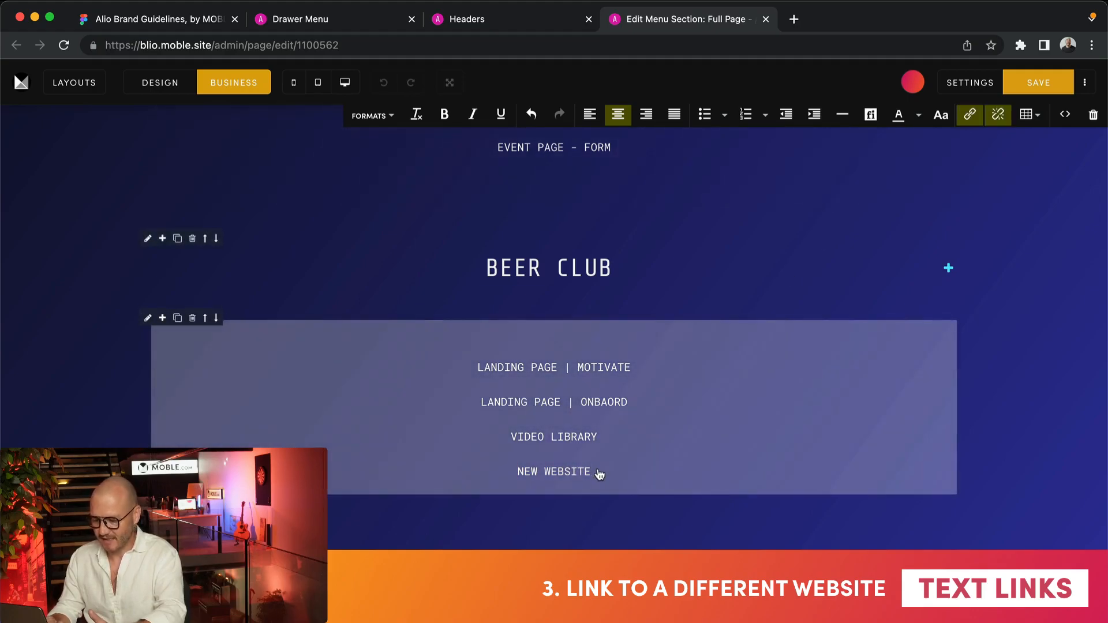
left_click_drag(599, 470, 506, 470)
key("BackSpace")
key("BackSpace")
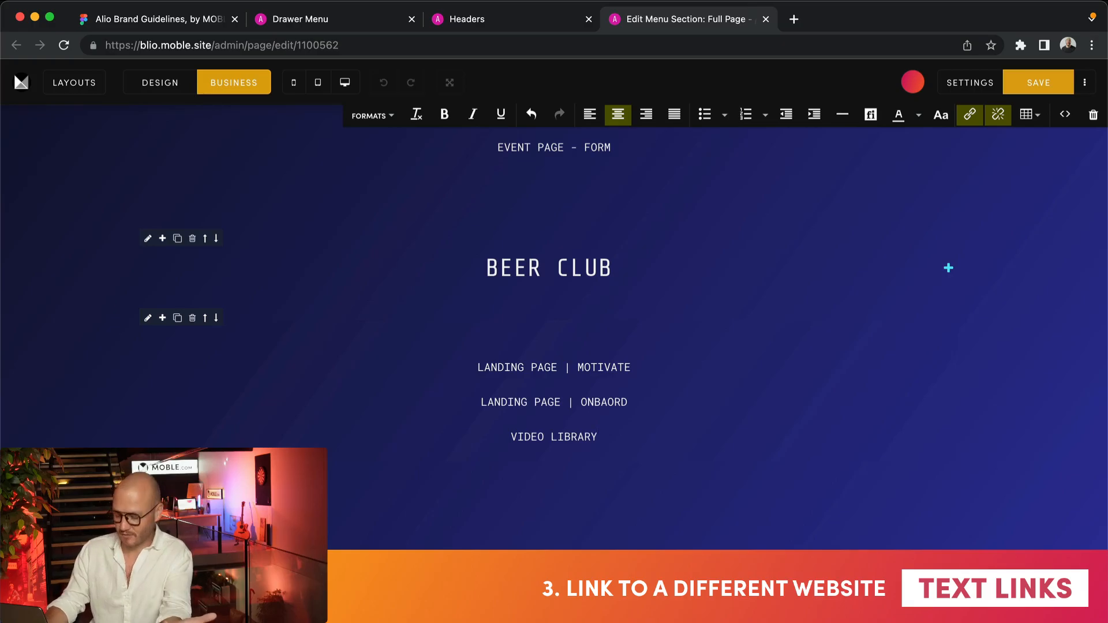
Add a new line below VIDEO LIBRARY, check the text block's source code, and enter NEW WEBSITE on that line.
key("Return")
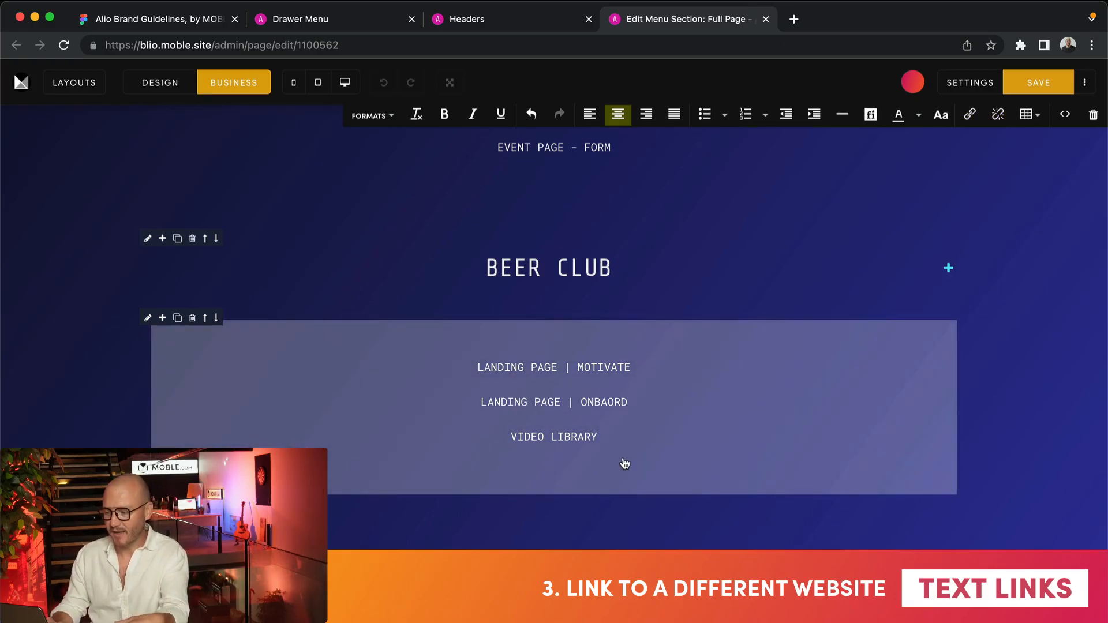
left_click(1064, 114)
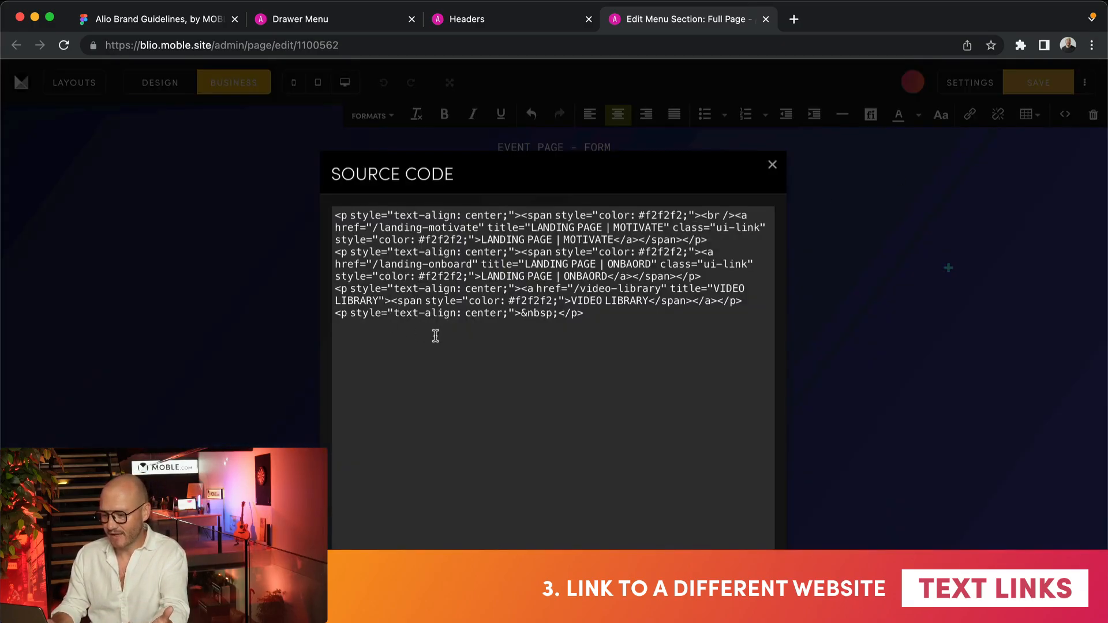
left_click(715, 580)
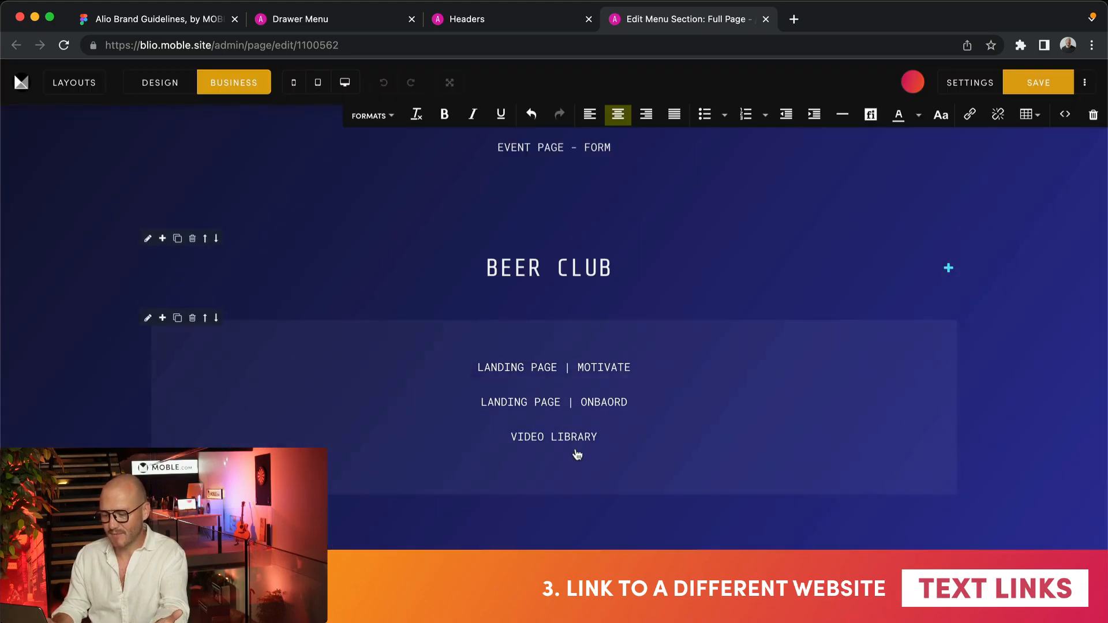
left_click(571, 478)
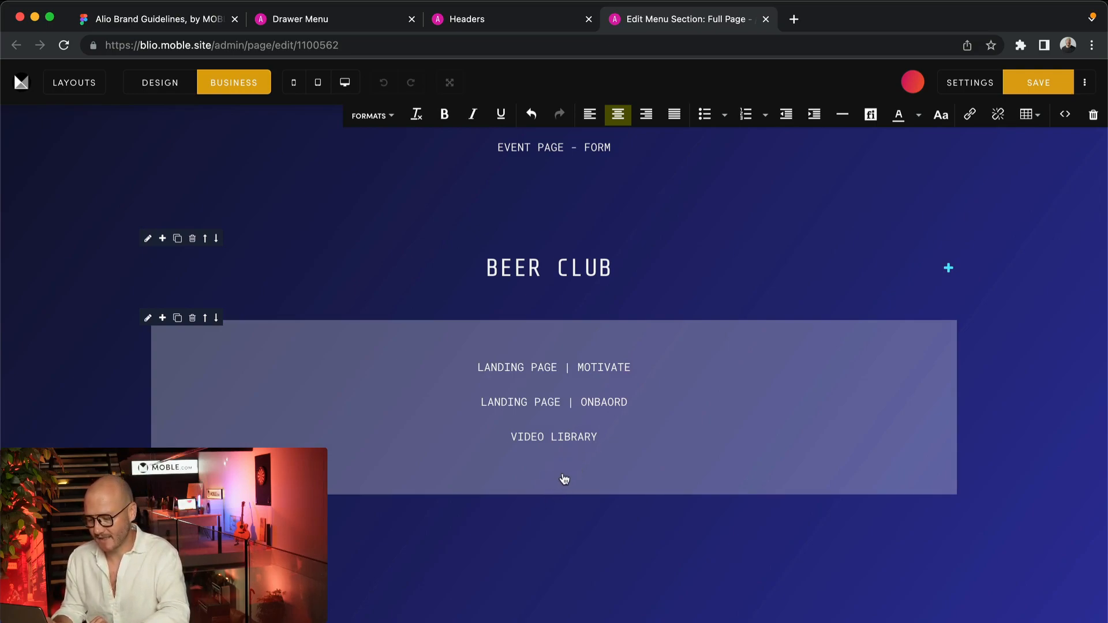
type("NEW WEBSITE")
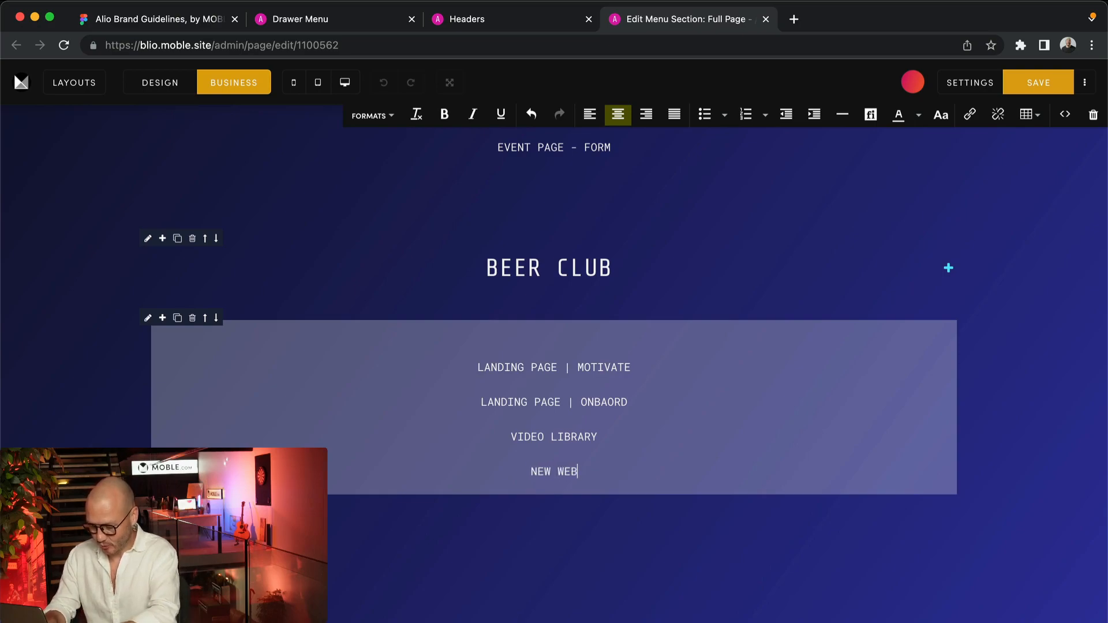
Start a link on the whole NEW WEBSITE line and use its copied text as the link title.
double_click(568, 477)
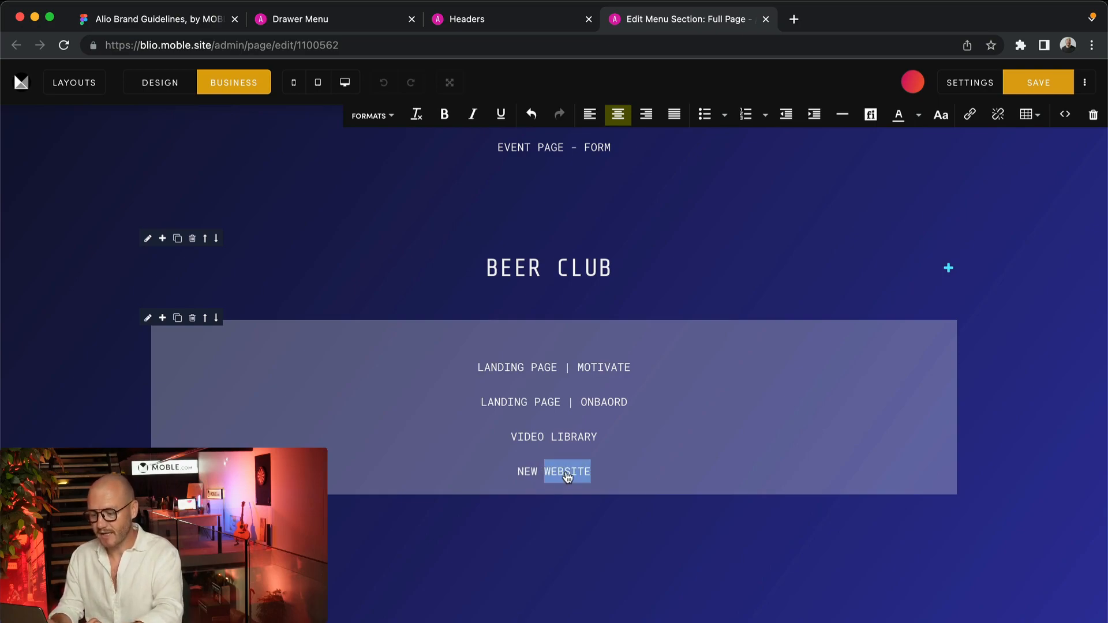
triple_click(568, 476)
key("super+c")
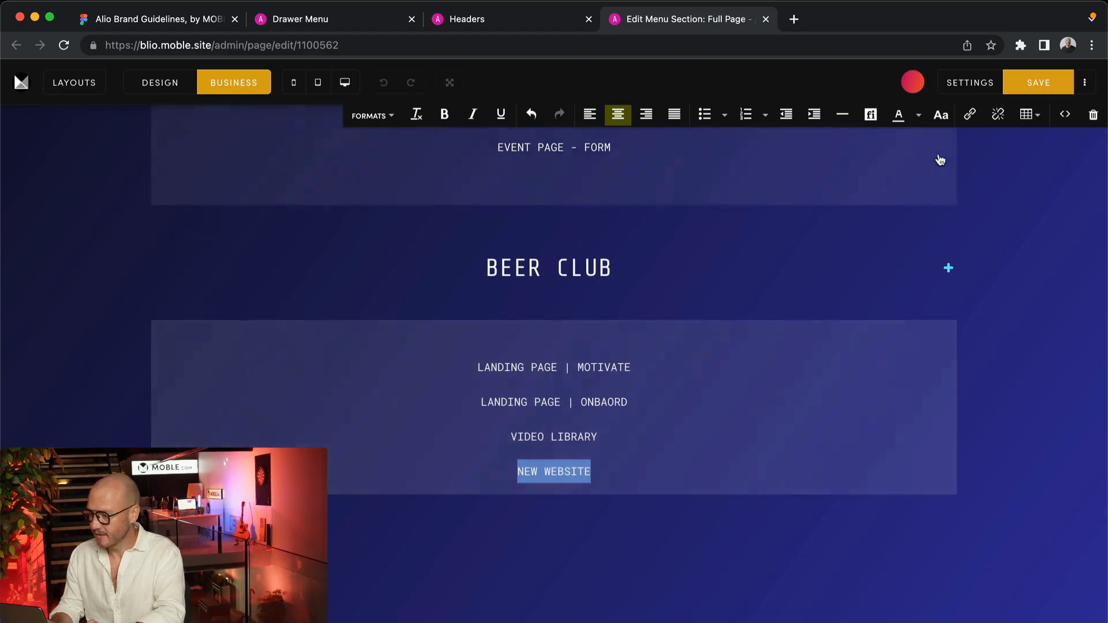
left_click(970, 115)
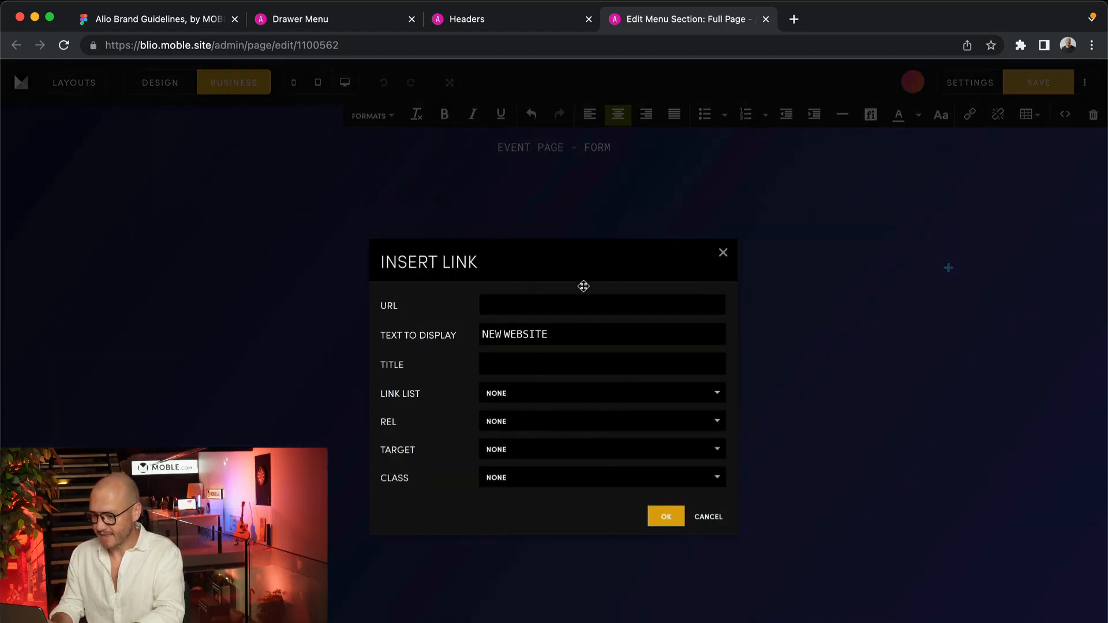
left_click(525, 362)
key("super+v")
left_click(495, 304)
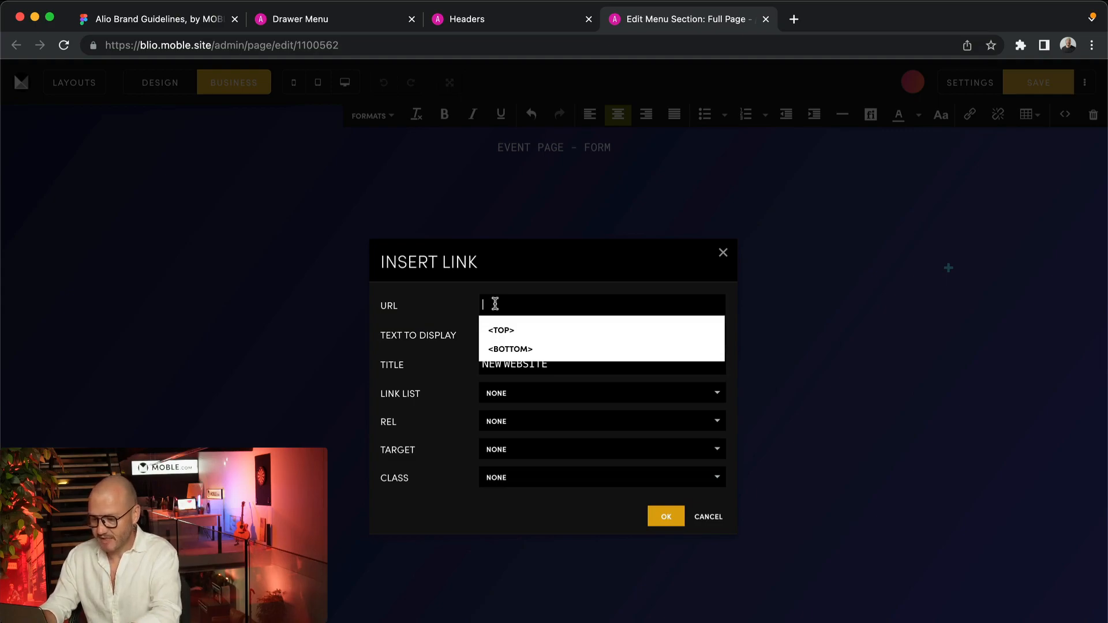
type("https://")
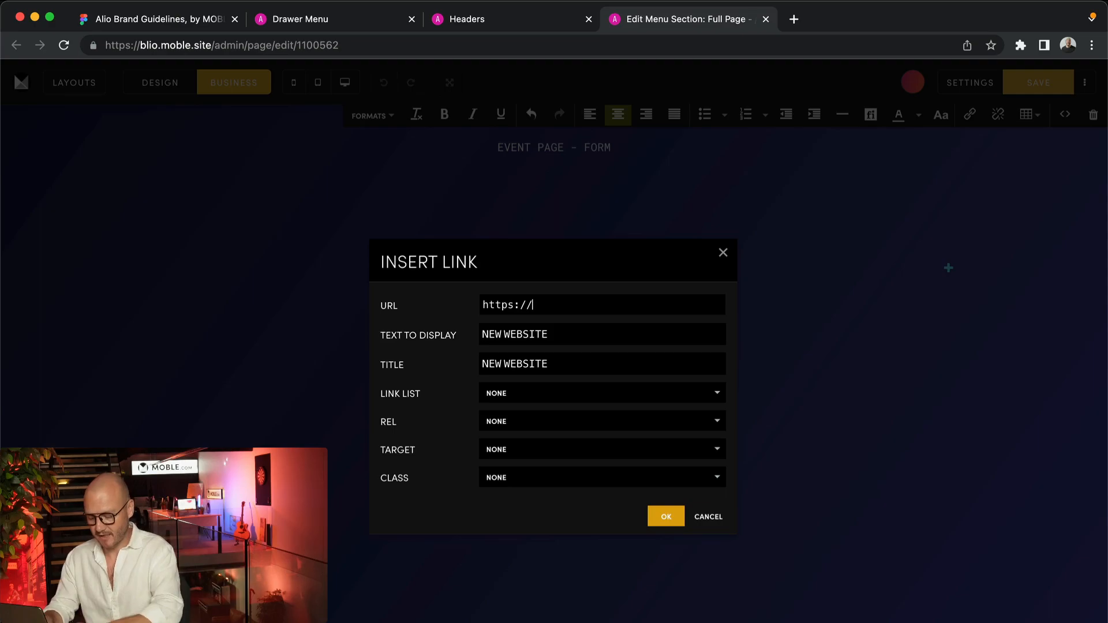
type("new-website.com")
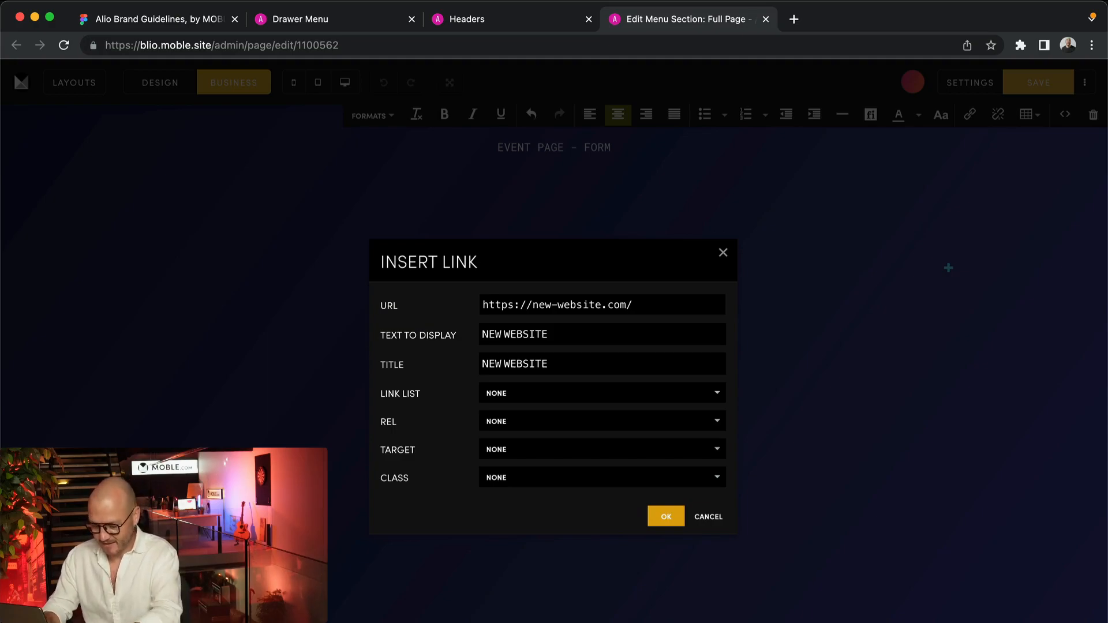
type("/")
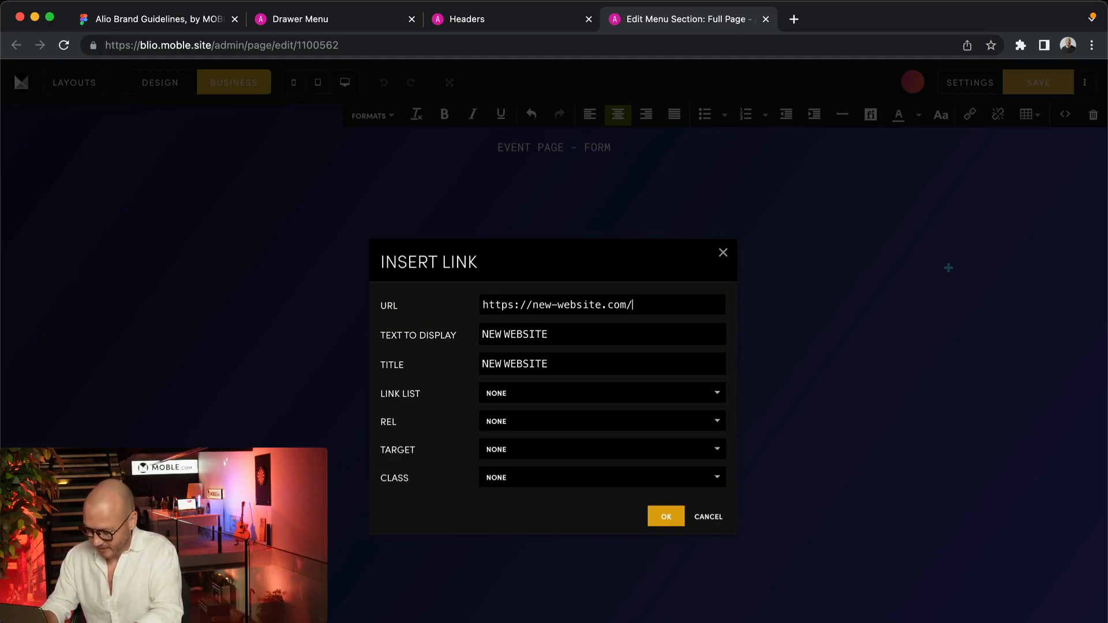
type("video-library")
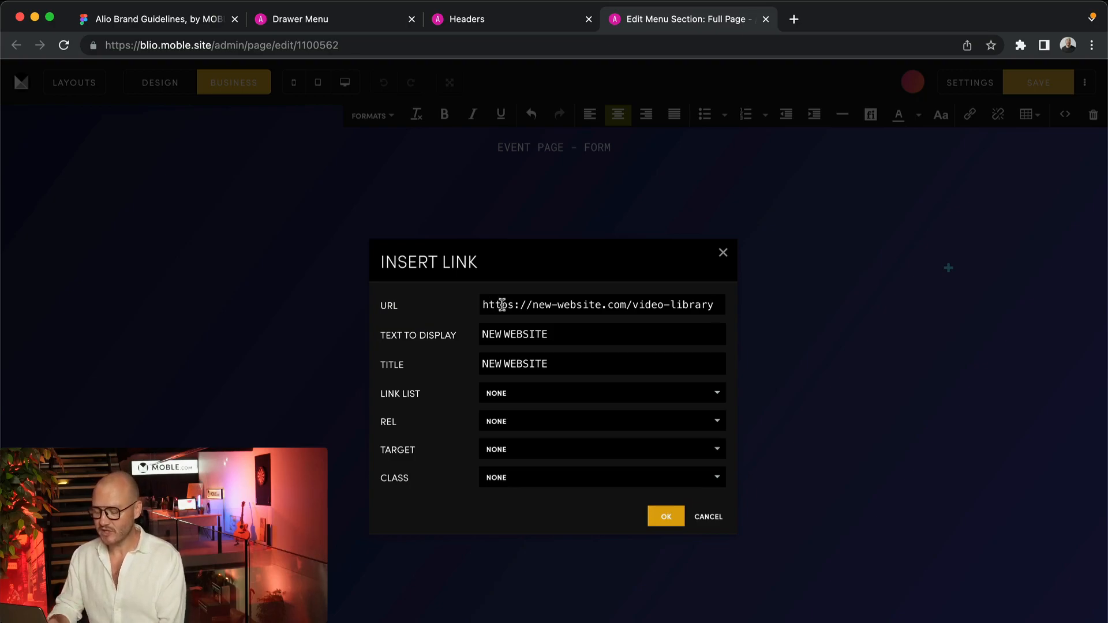
double_click(672, 304)
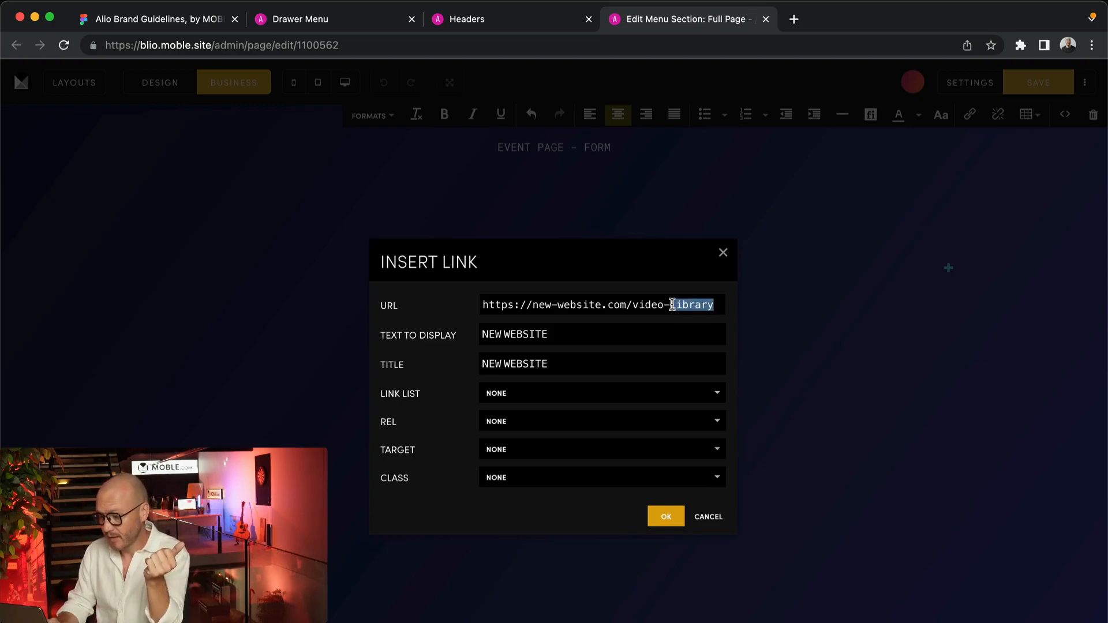
Choose a target for the NEW WEBSITE link, insert the link, and leave text editing.
left_click(495, 449)
left_click(495, 488)
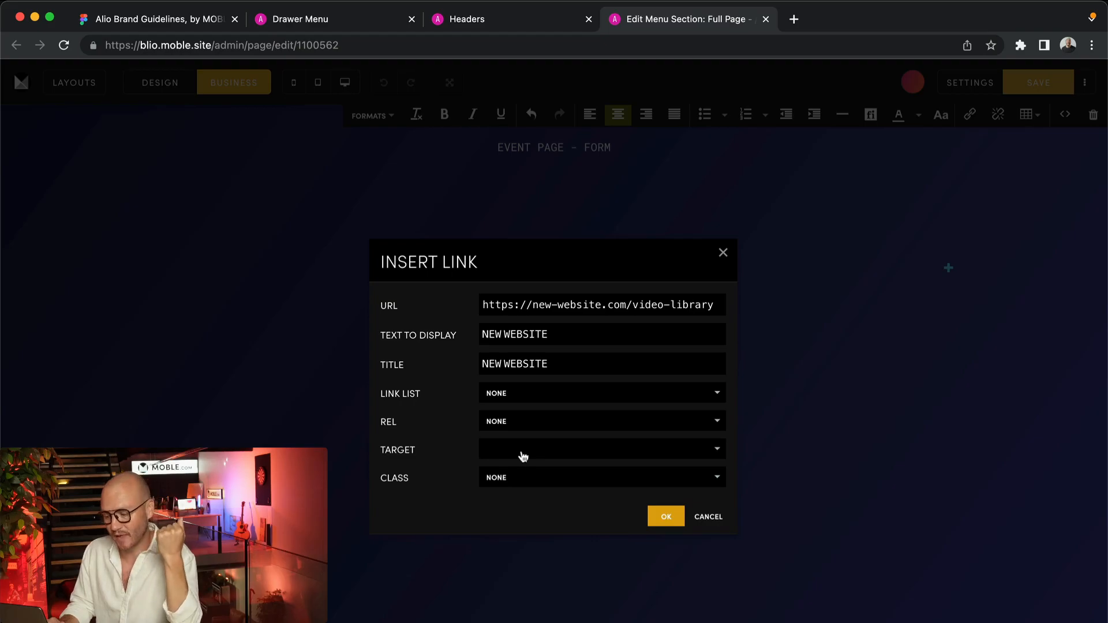
left_click(662, 514)
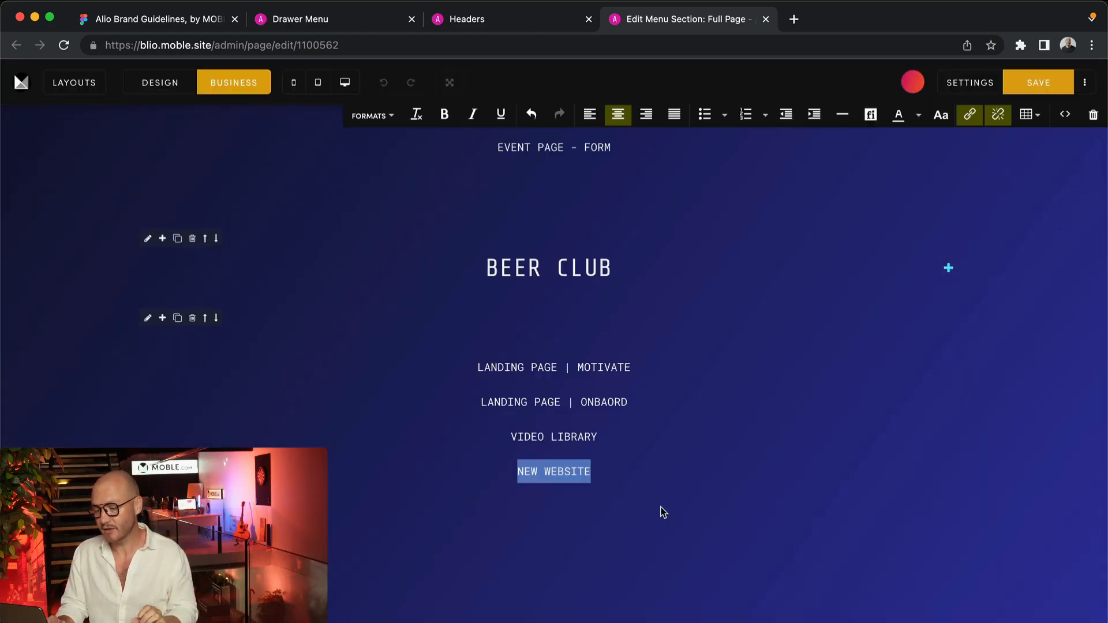
left_click(1098, 452)
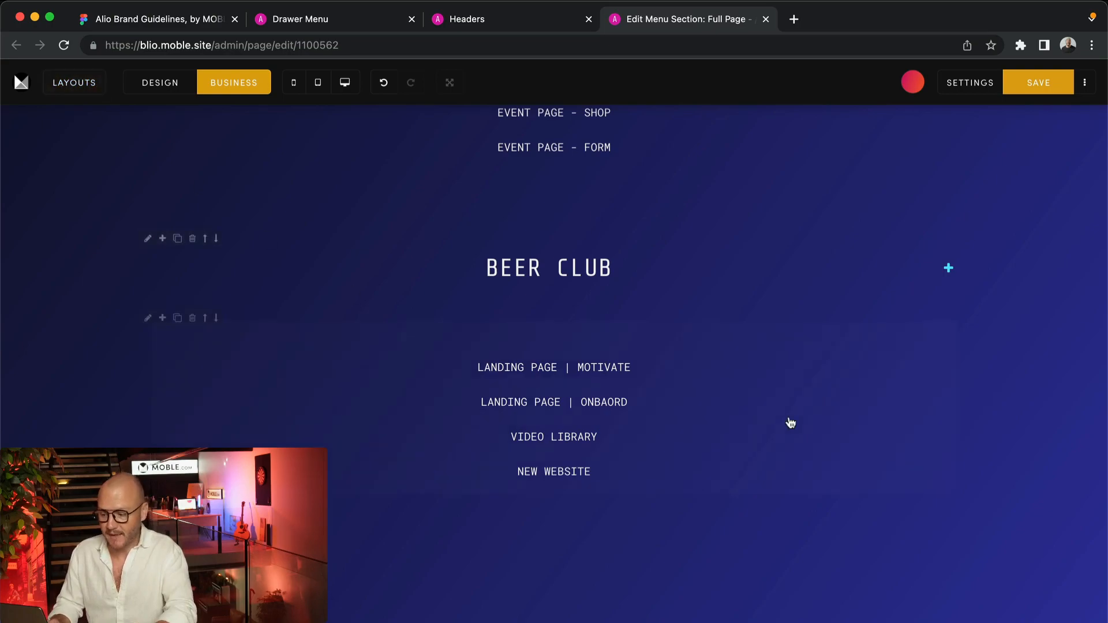
Switch to the Drawer Menu page and open the site's Navigation overview from there.
scroll(789, 423, "up", 3)
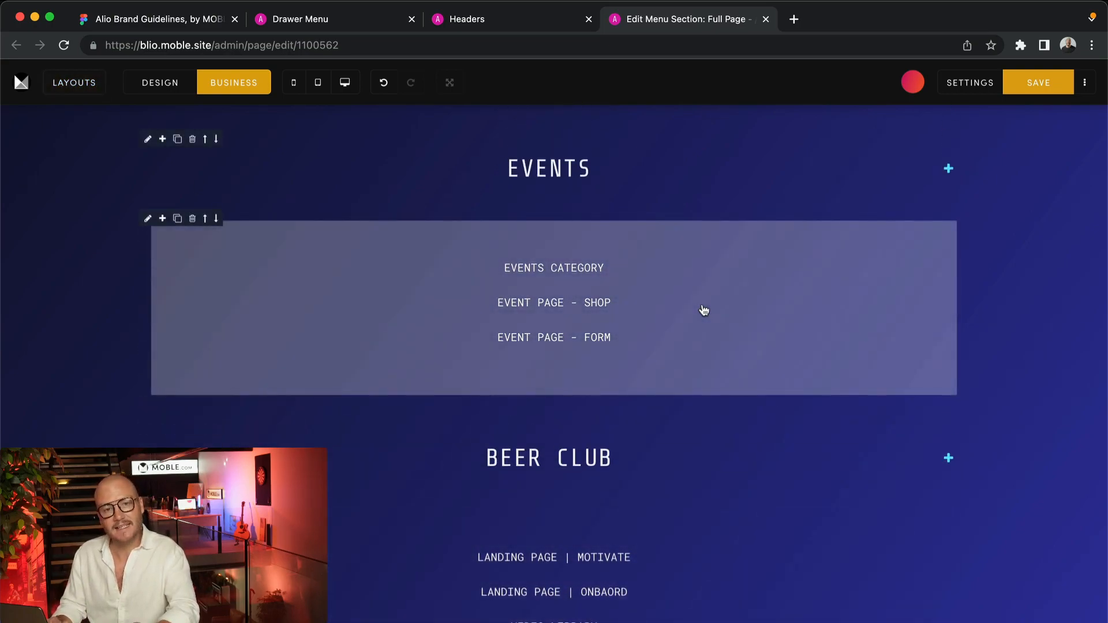
scroll(703, 310, "up", 5)
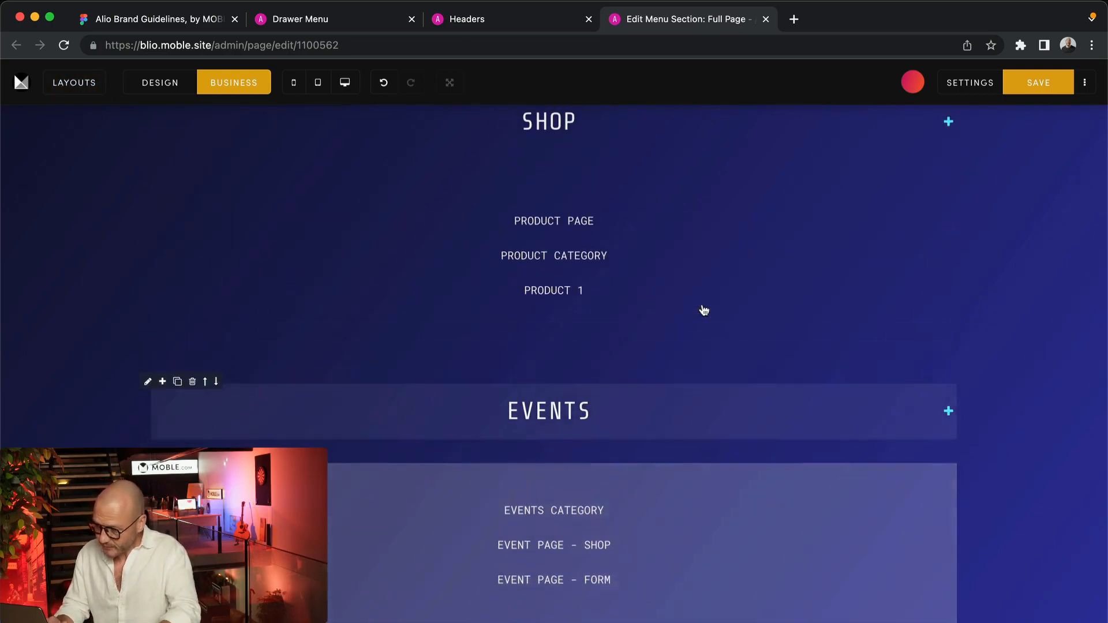
scroll(1033, 204, "up", 7)
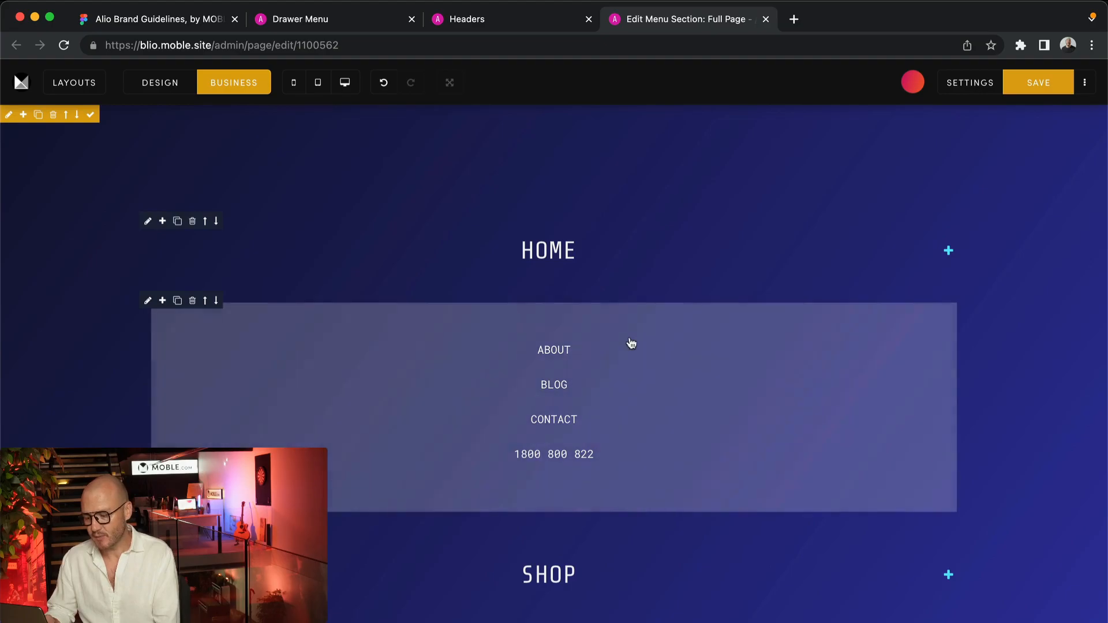
left_click(345, 19)
mouse_move(26, 86)
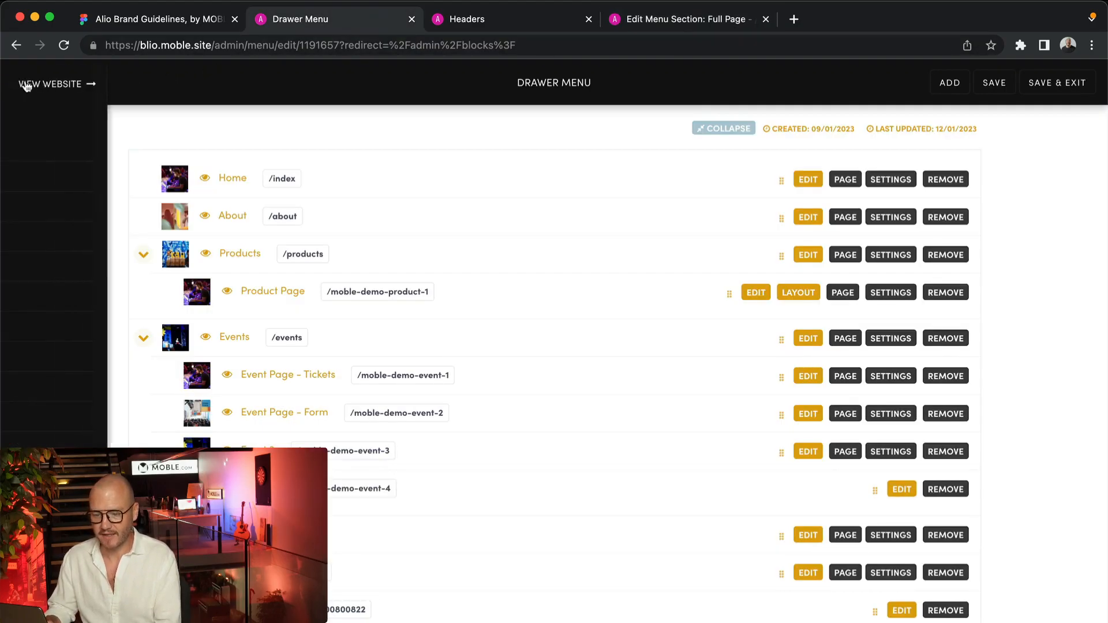
left_click(52, 210)
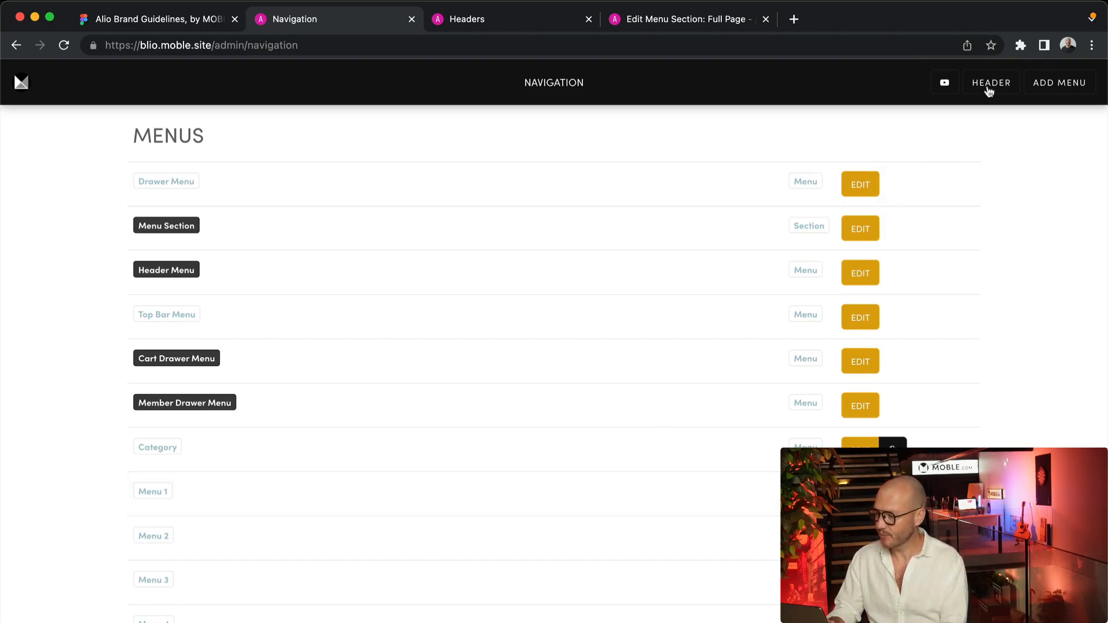
left_click(1077, 87)
left_click(434, 372)
type("Menu 5")
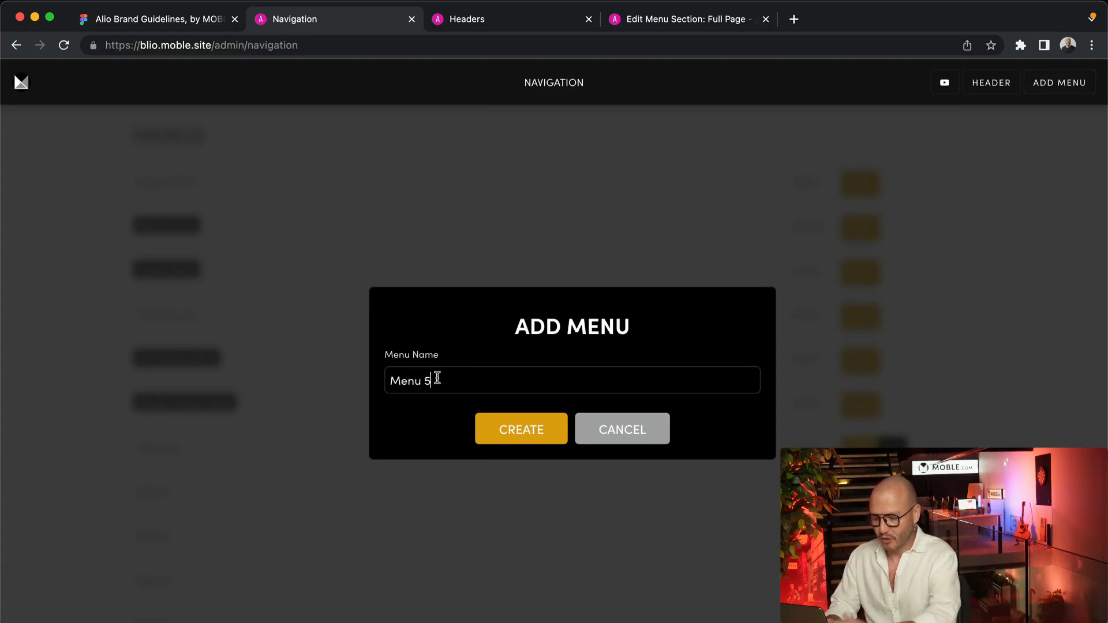
left_click(620, 433)
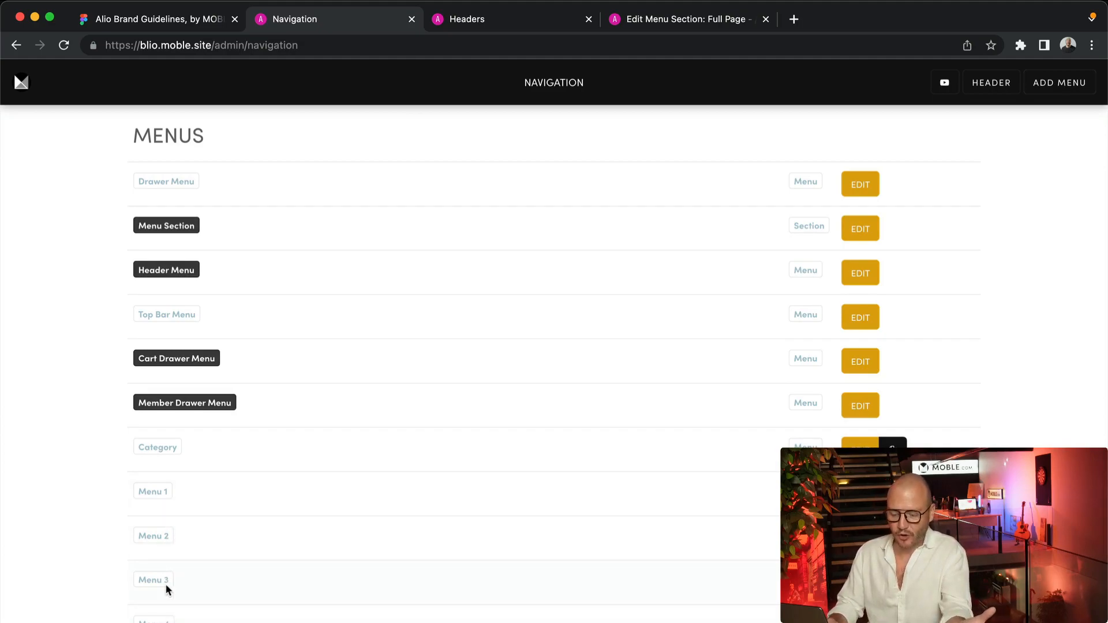
Open Menu 1 from the list of menus to view its page items.
scroll(167, 585, "down", 1)
scroll(166, 584, "down", 3)
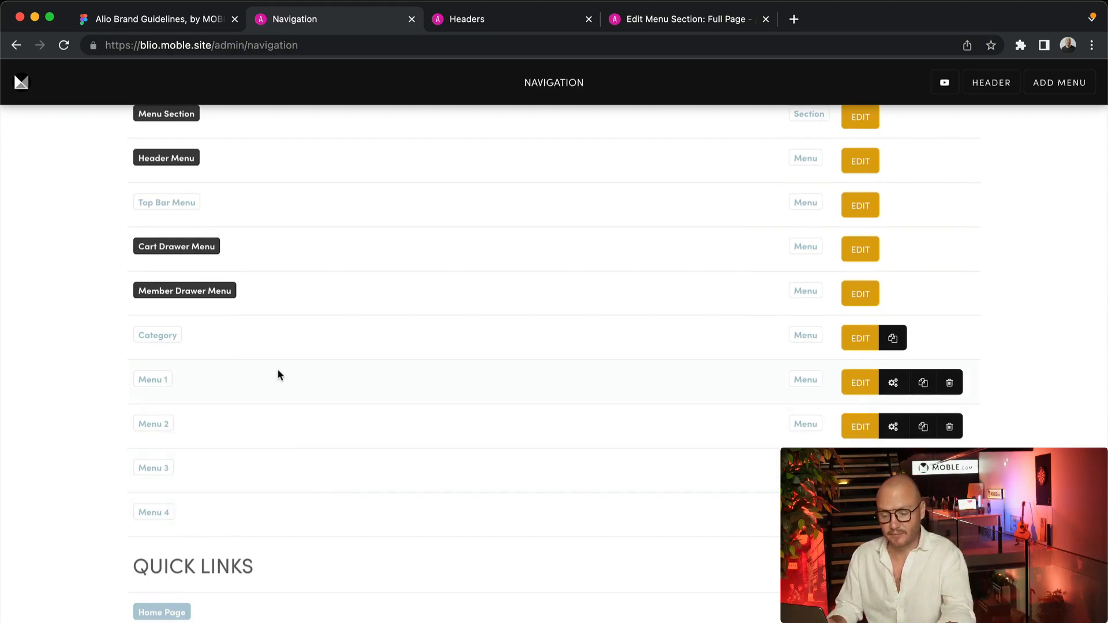
left_click(863, 384)
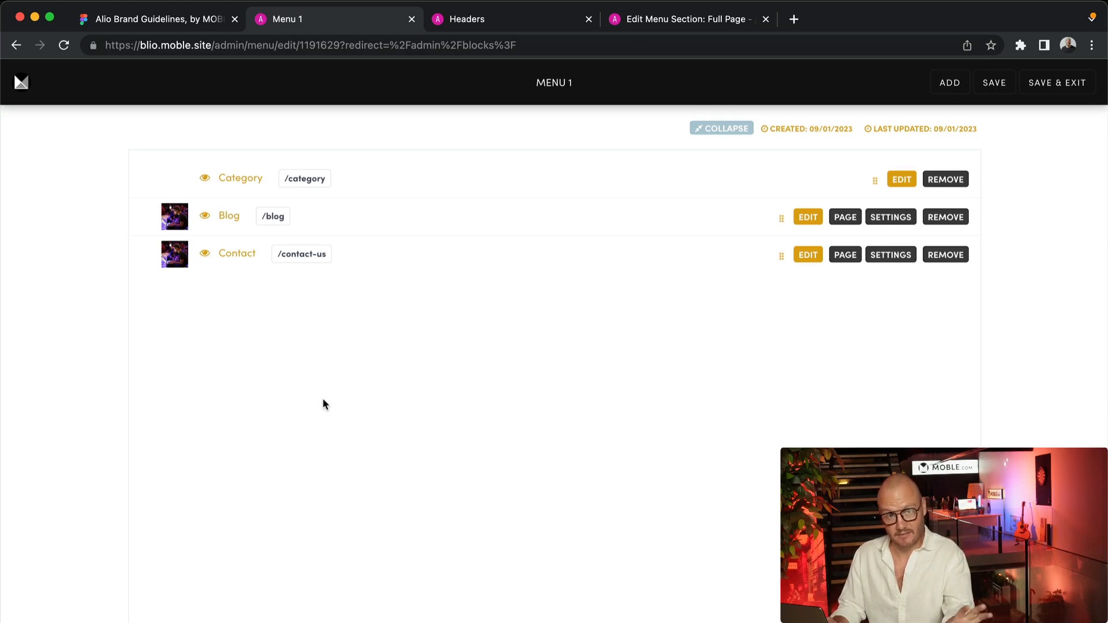
Return to the full-page menu section editor and delete the text block of links below HOME, confirming the deletion.
left_click(713, 22)
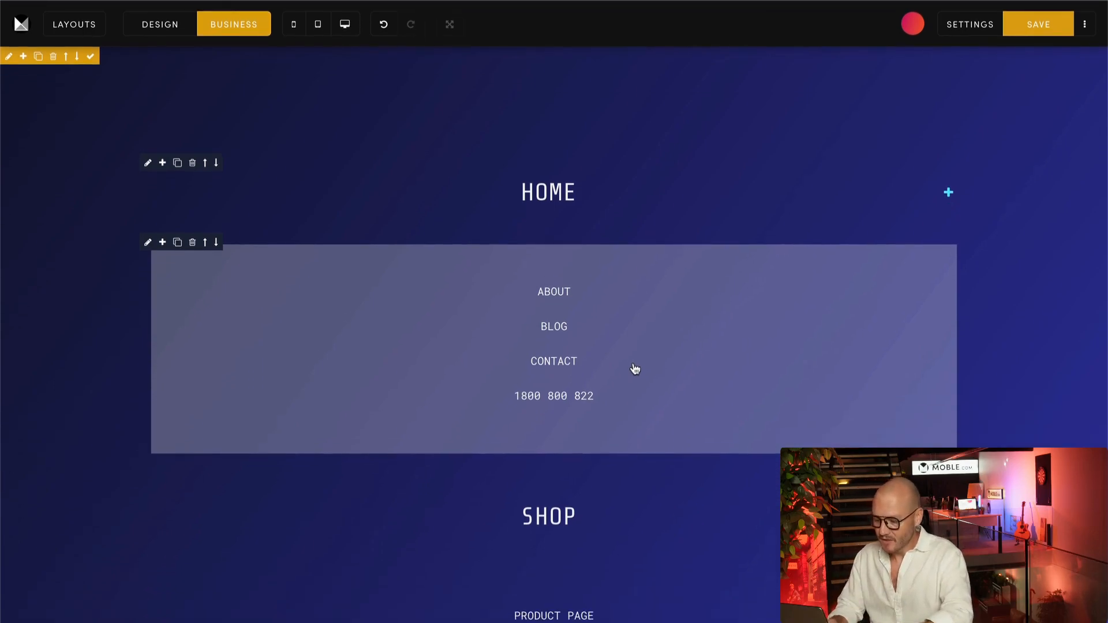
left_click(635, 403)
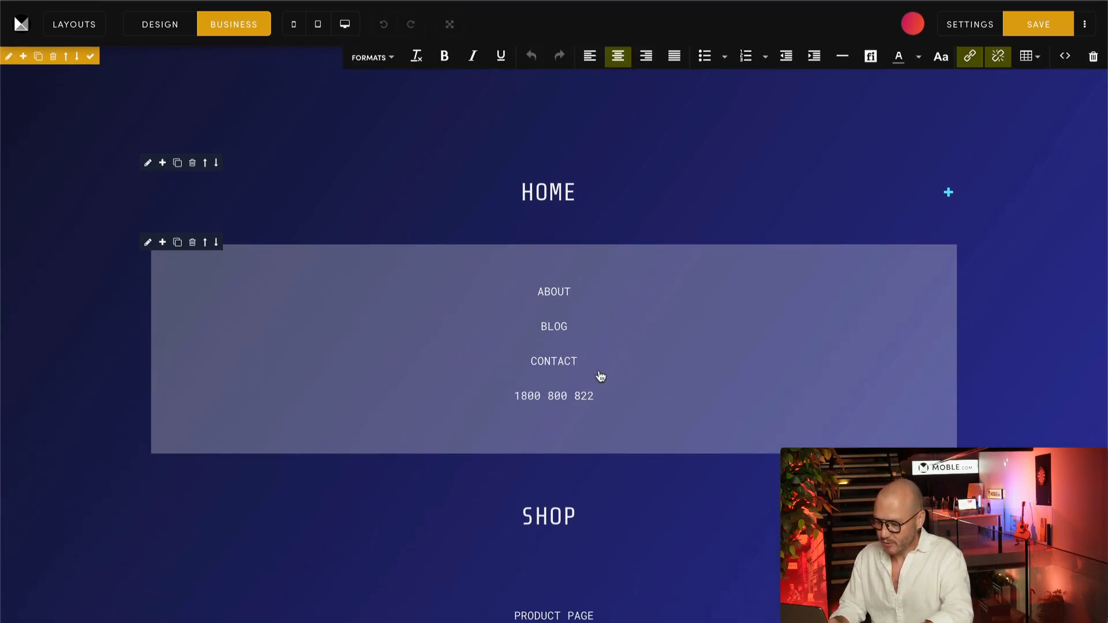
left_click(1094, 63)
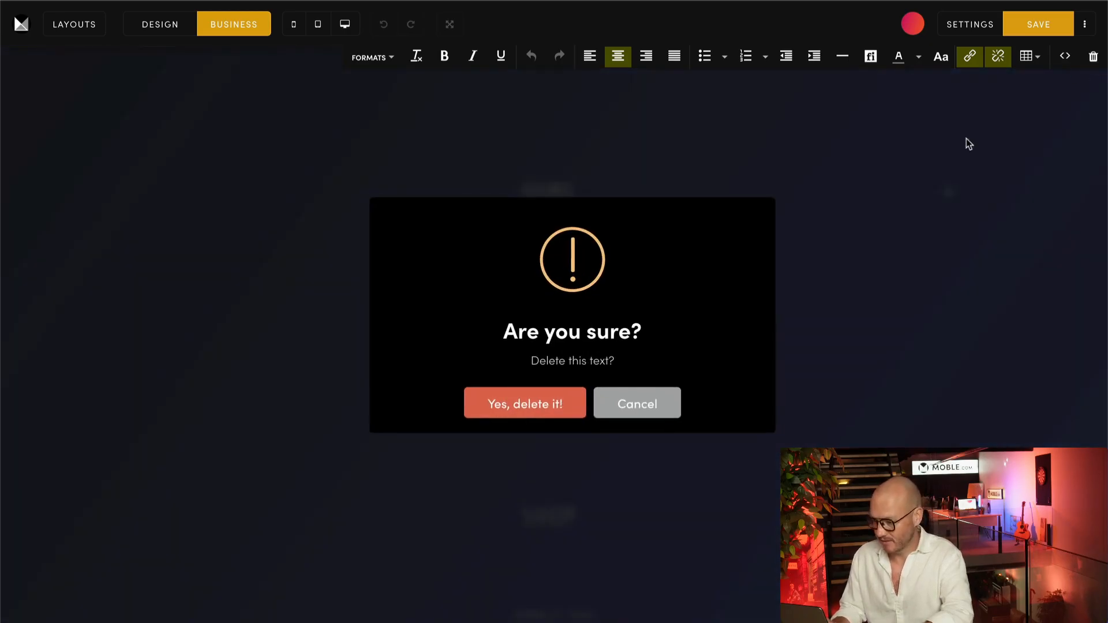
left_click(515, 411)
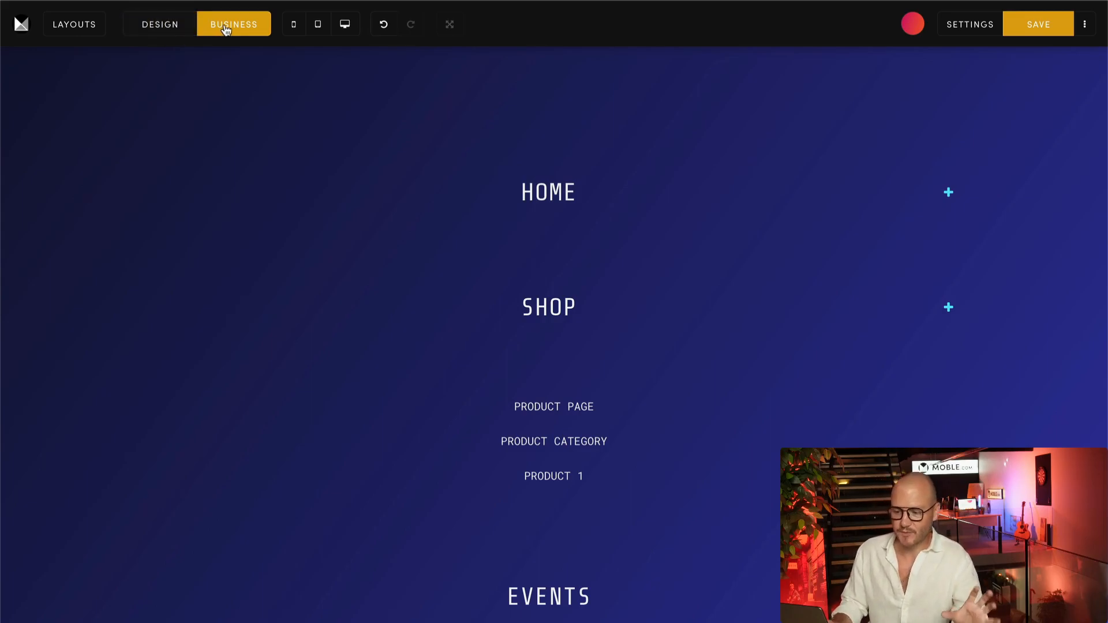
Return to design mode and add a Menu element inside the empty frame below HOME.
left_click(173, 27)
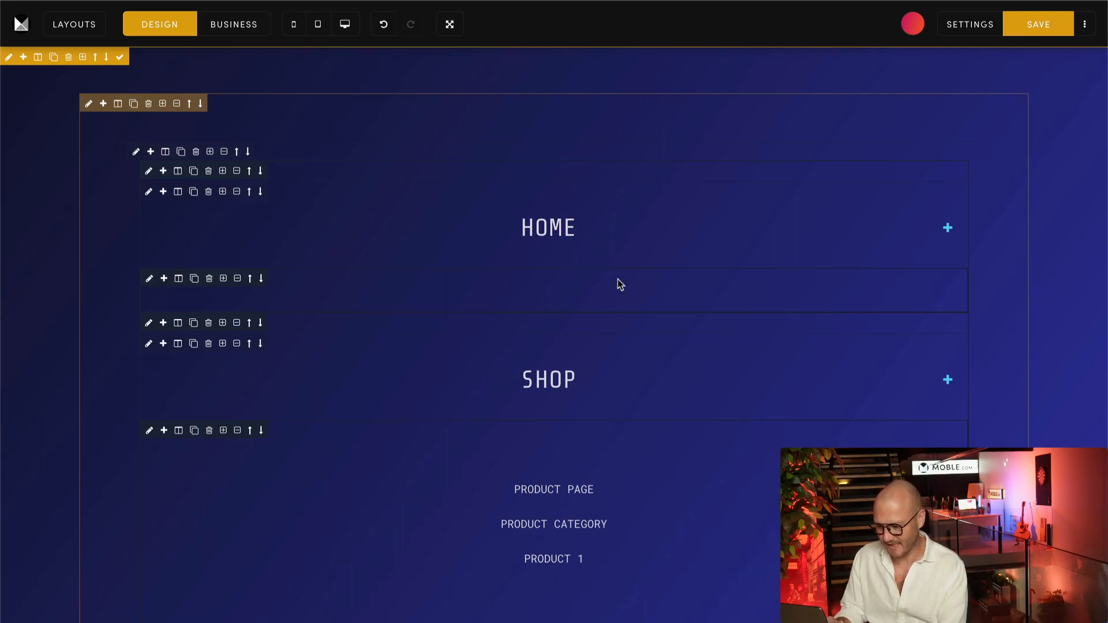
left_click(164, 279)
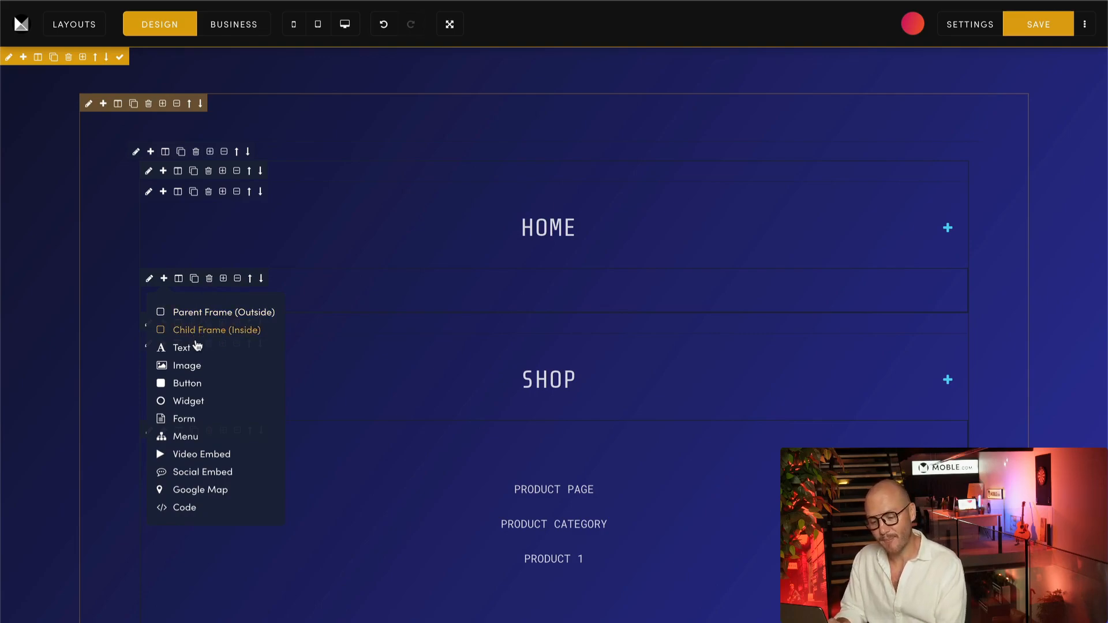
left_click(173, 439)
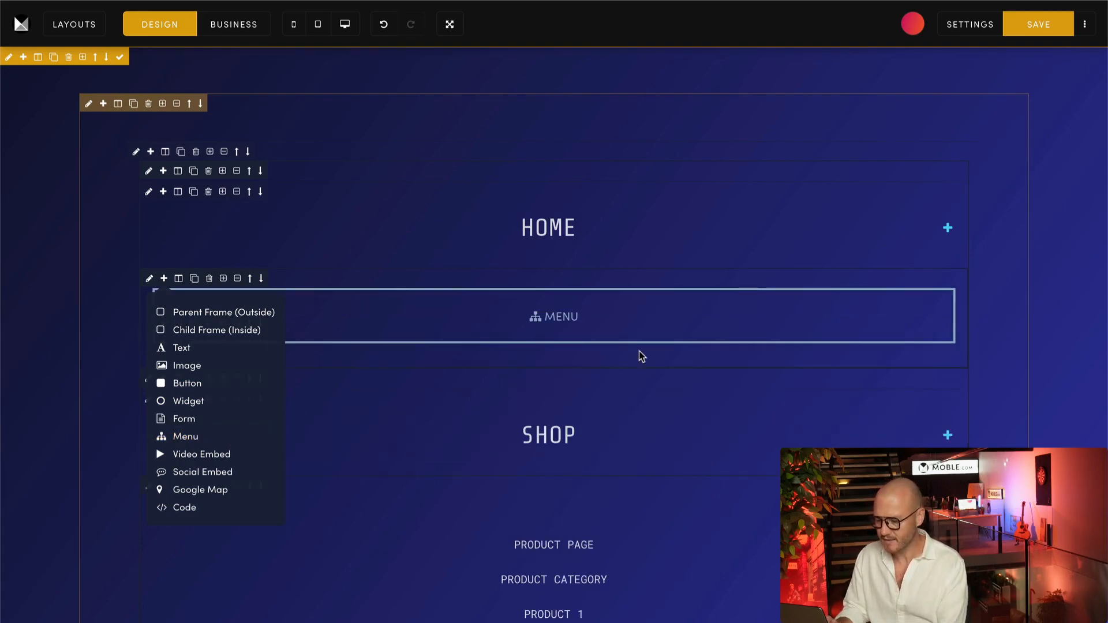
Assign Menu 1 to the new menu element below HOME and apply the choice.
left_click(533, 314)
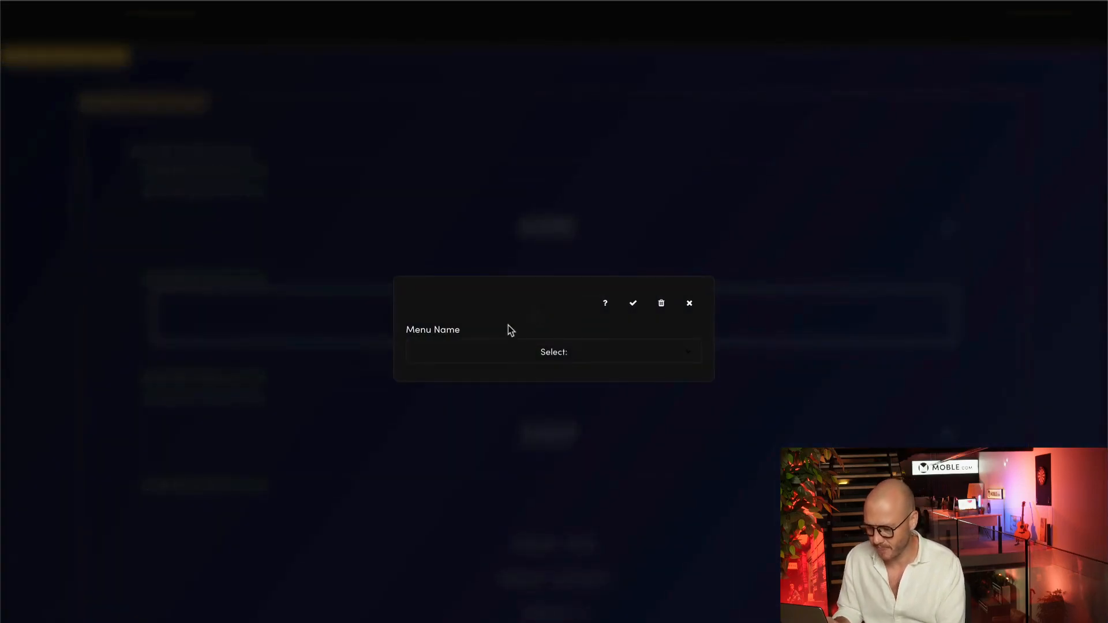
left_click(541, 358)
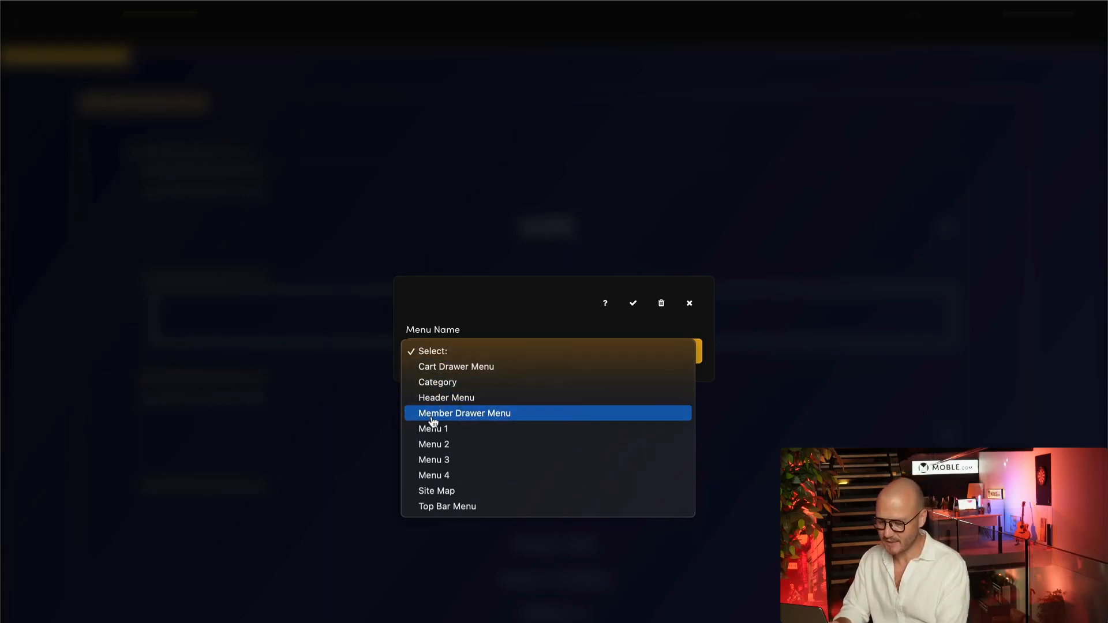
left_click(504, 432)
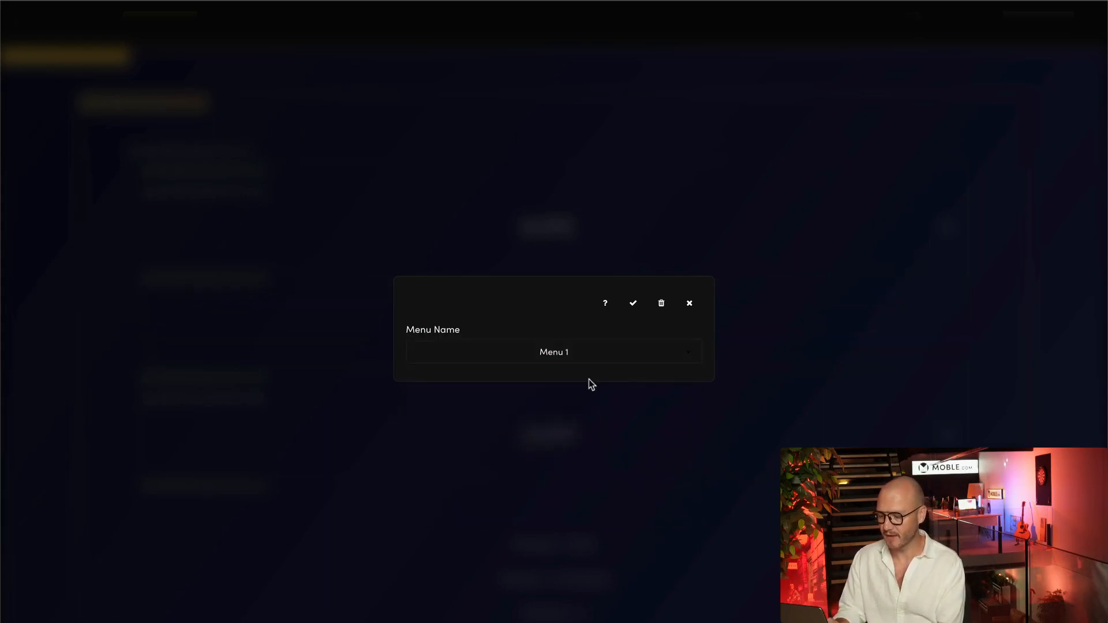
left_click(633, 303)
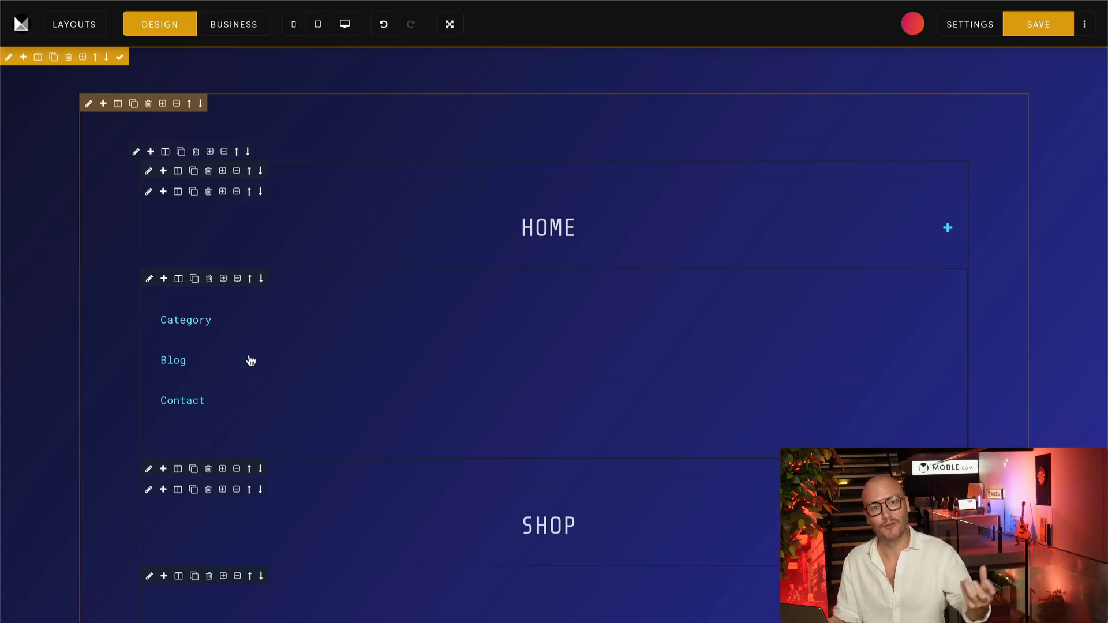
Set the width of the frame holding the HOME submenu to 75% and its width alignment to centre.
left_click(149, 278)
left_click(1020, 104)
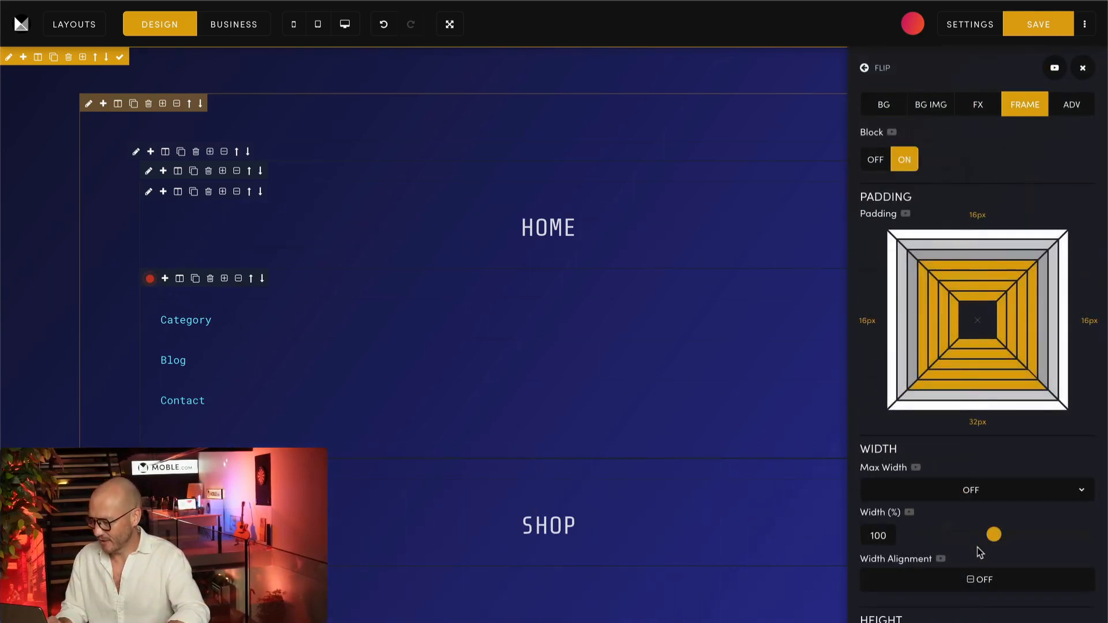
left_click_drag(993, 540, 970, 538)
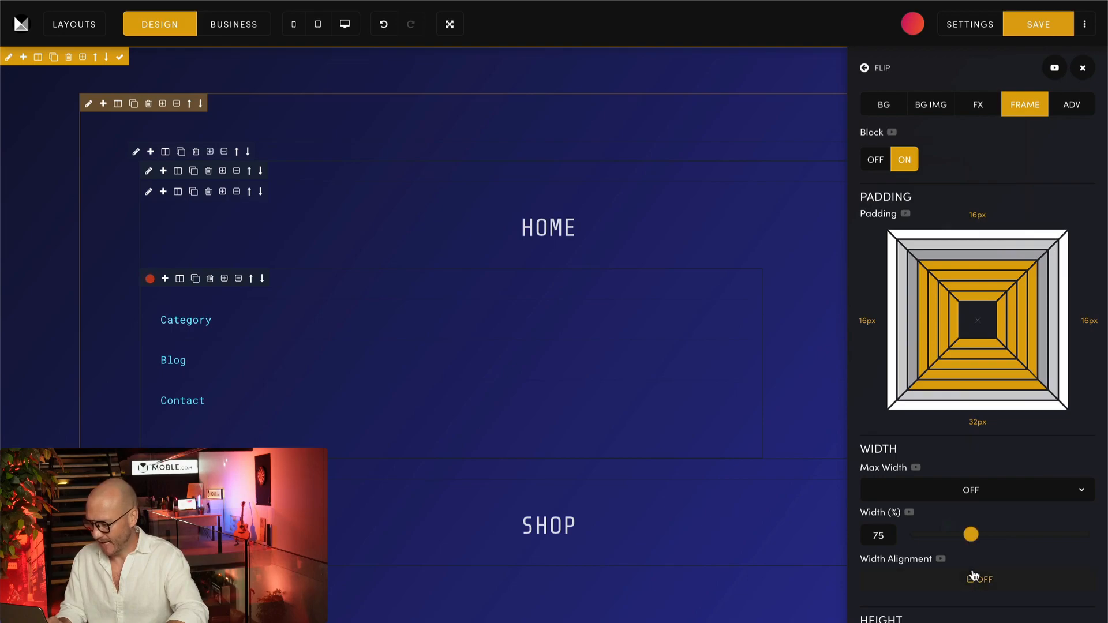
left_click(976, 588)
left_click(981, 525)
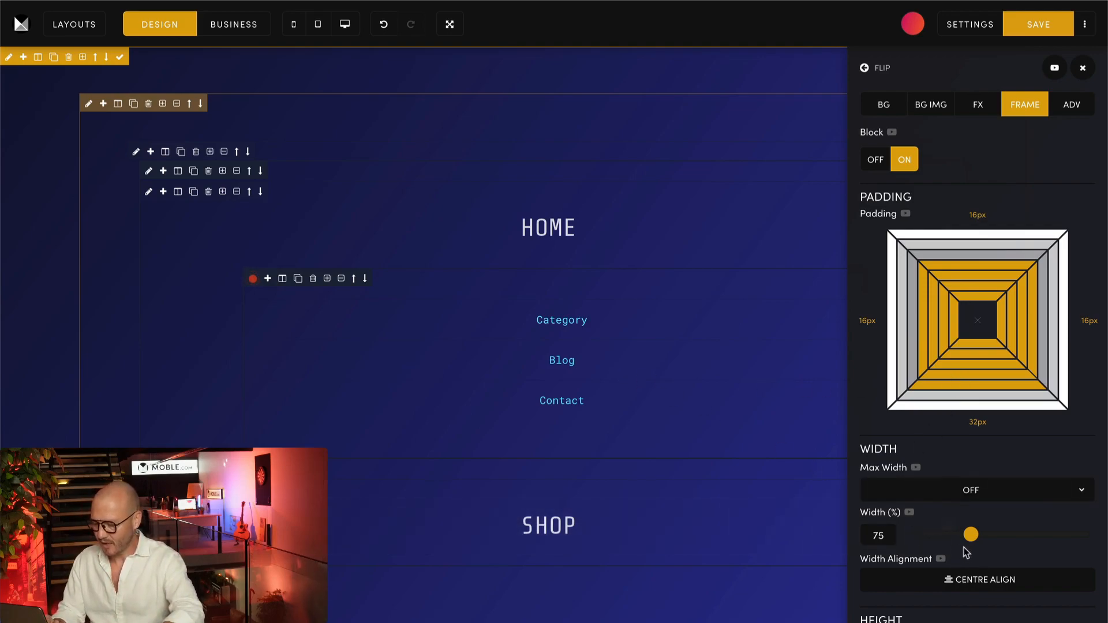
Set the submenu frame's Dynamic Text Colour to the off-white primary swatch in its advanced settings.
left_click(1072, 109)
scroll(1027, 288, "down", 6)
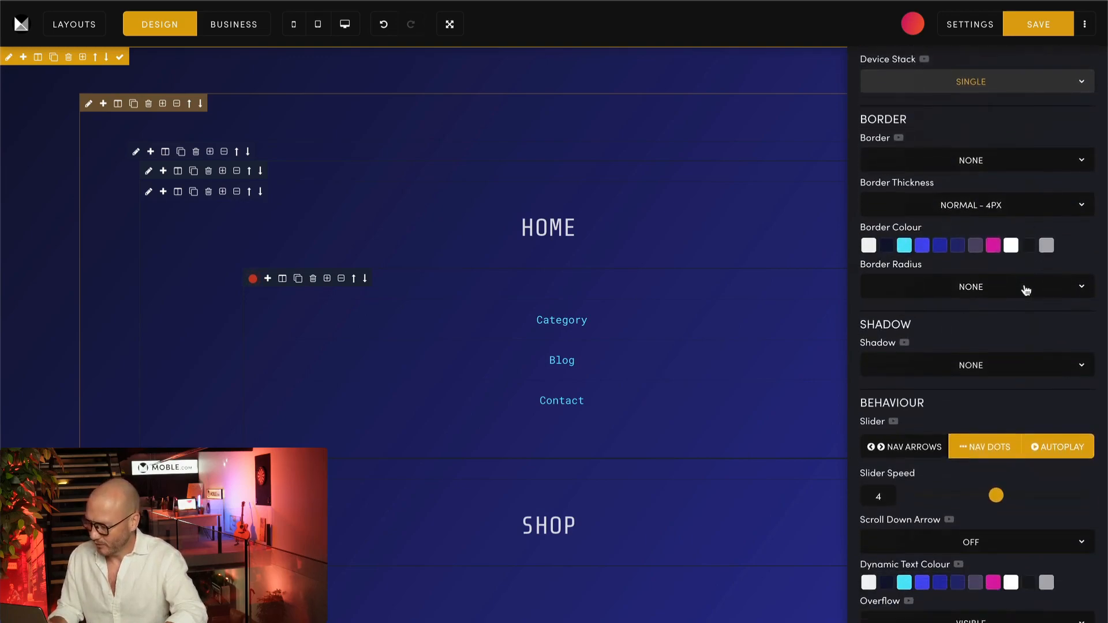
scroll(1027, 288, "down", 1)
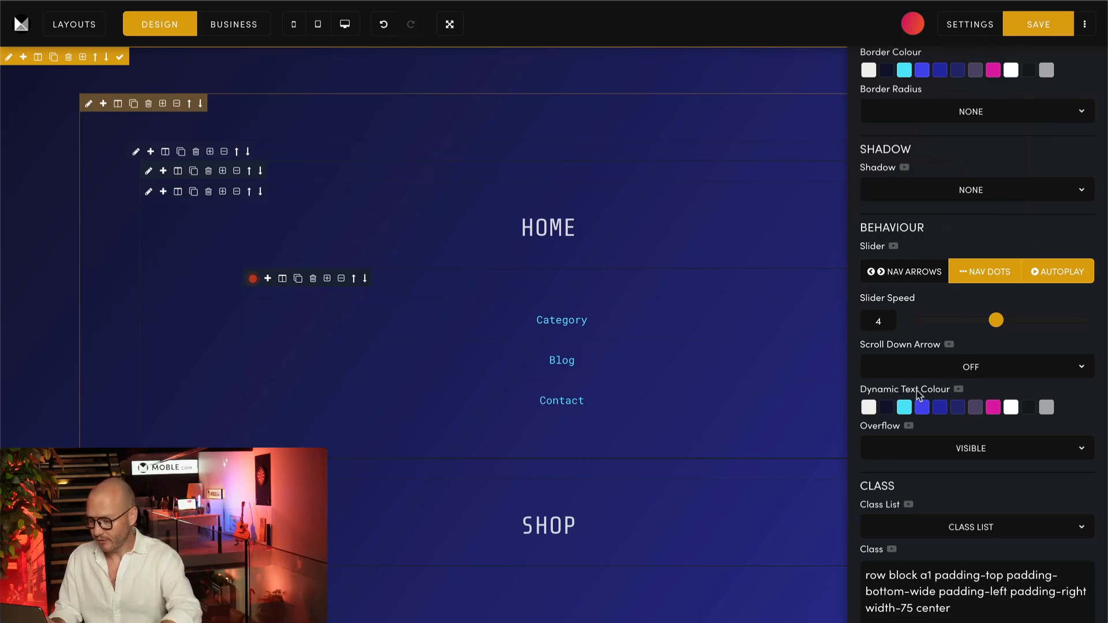
left_click(870, 407)
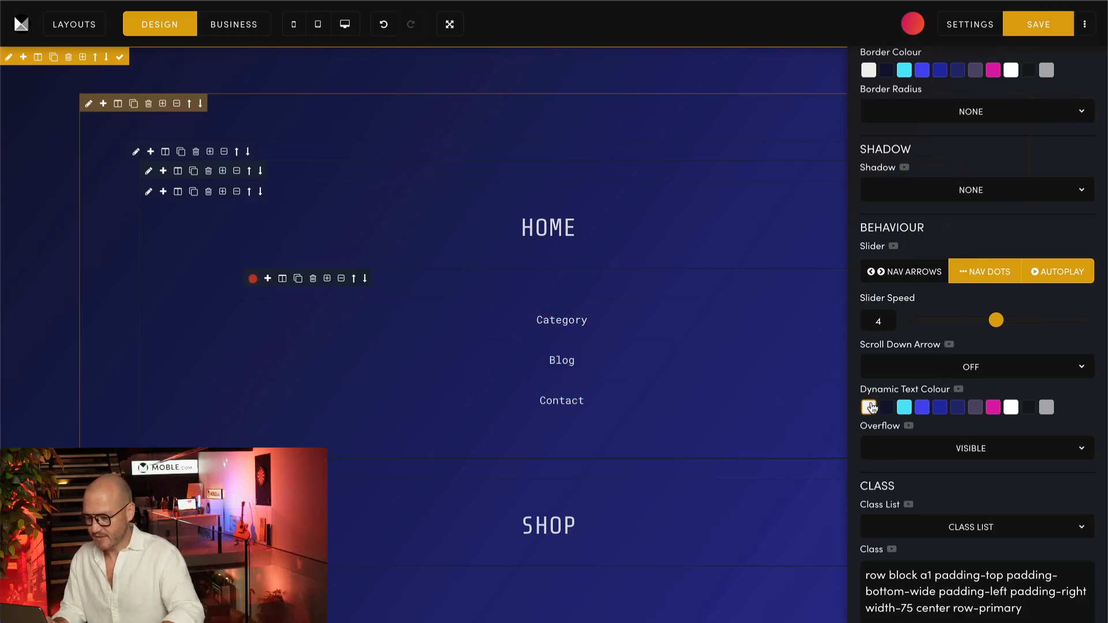
Try the dark, cyan and blue Dynamic Text Colours on the submenu frame and go back to the off-white primary swatch.
left_click(886, 408)
left_click(904, 408)
left_click(922, 408)
left_click(939, 408)
left_click(957, 409)
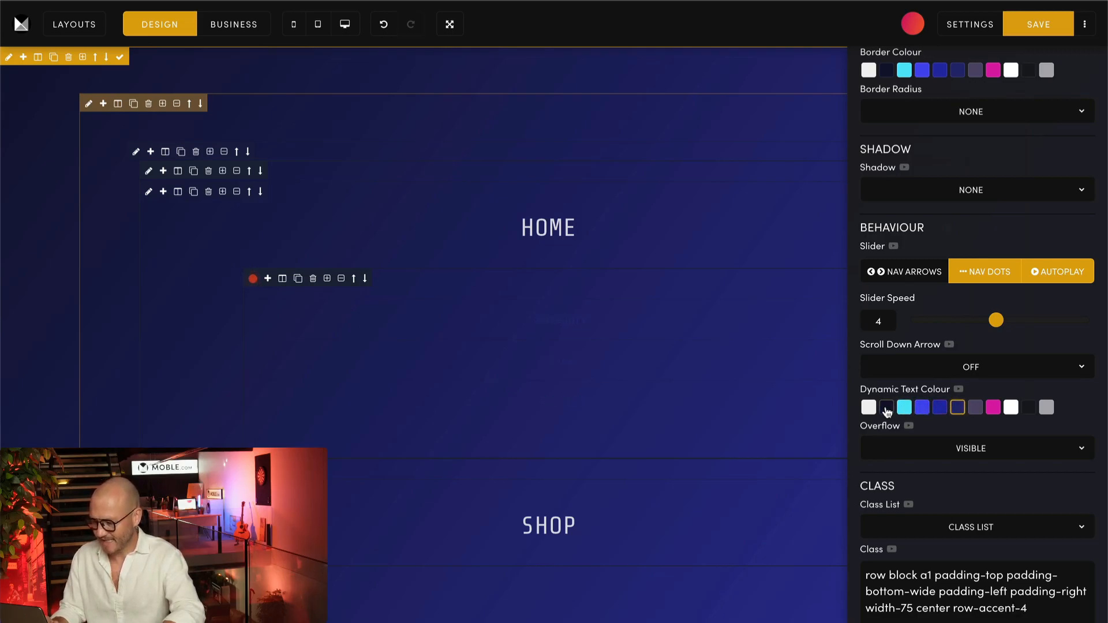
left_click(868, 407)
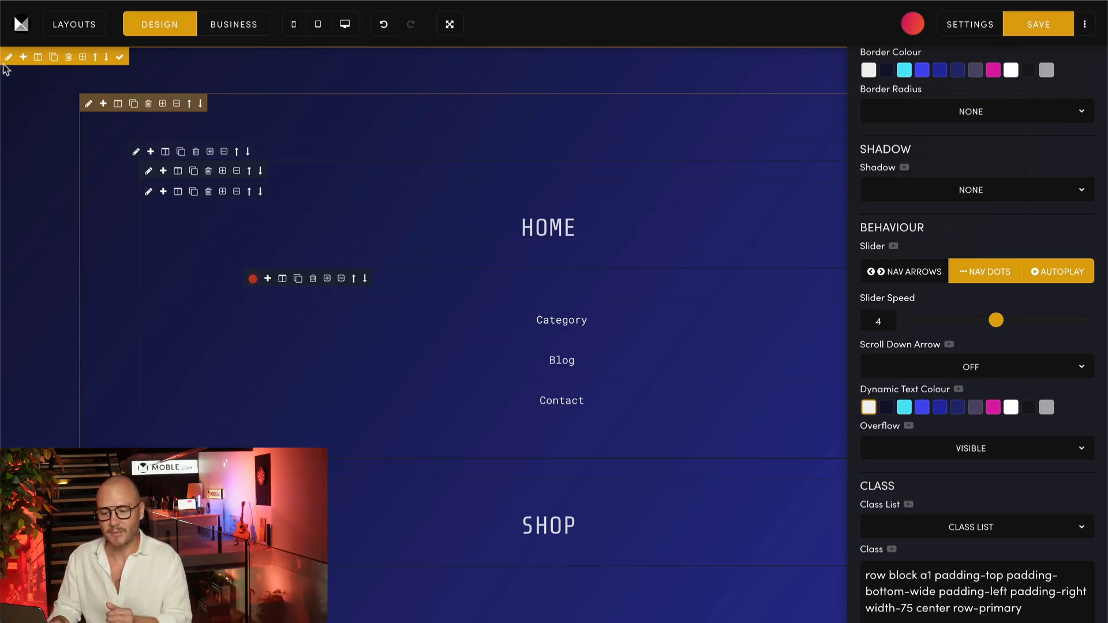
left_click(888, 411)
left_click(868, 408)
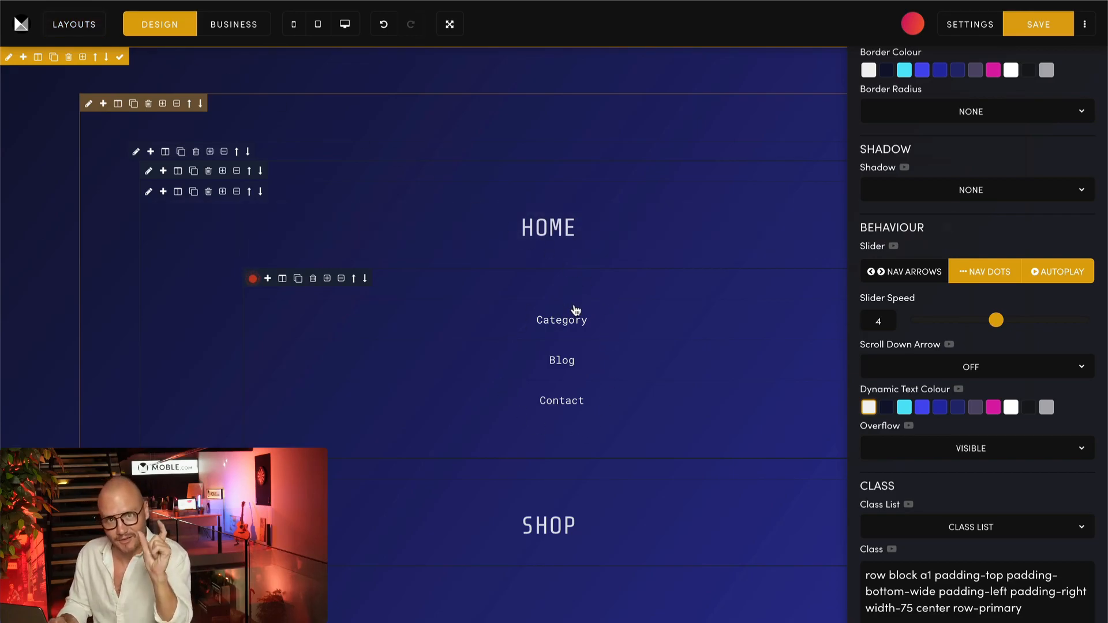
Look through the menus available for the element below HOME and close its dialog without choosing another.
left_click(568, 359)
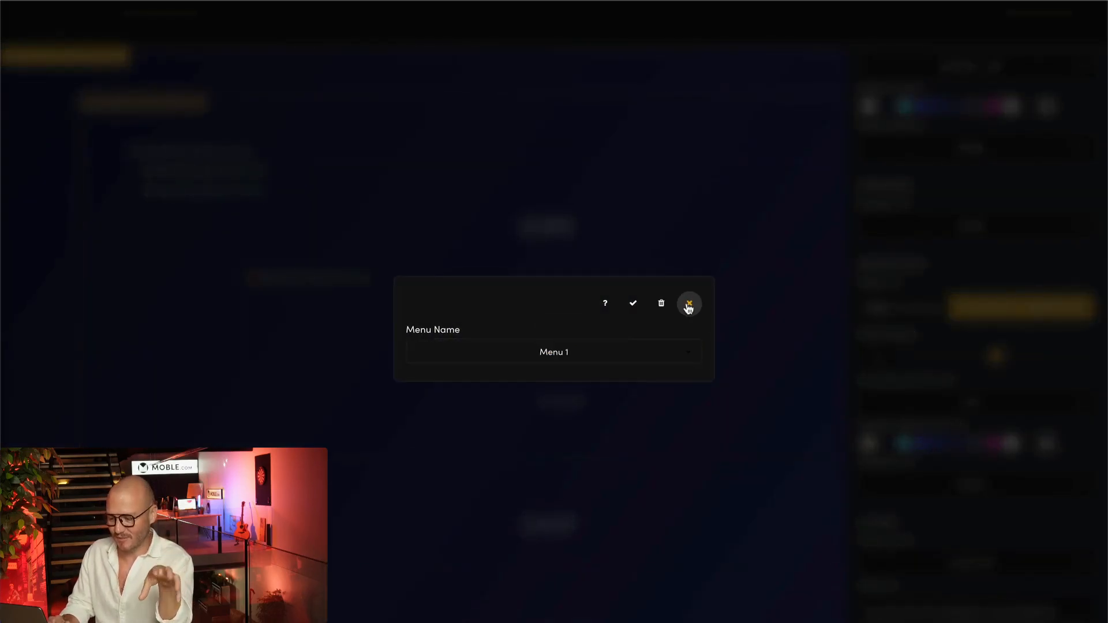
left_click(555, 360)
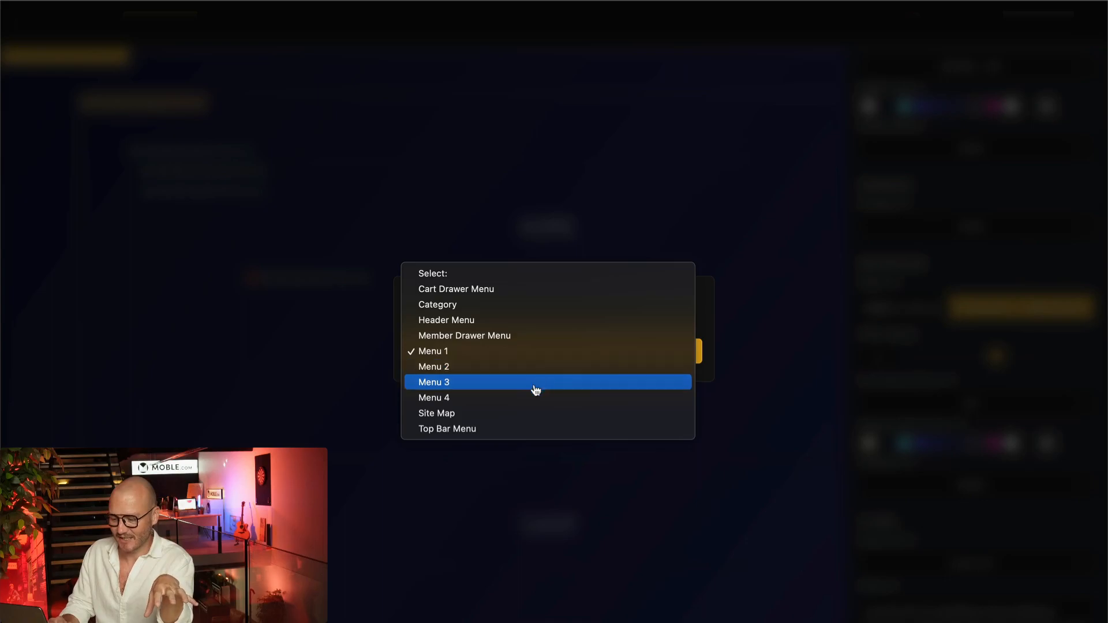
left_click(712, 333)
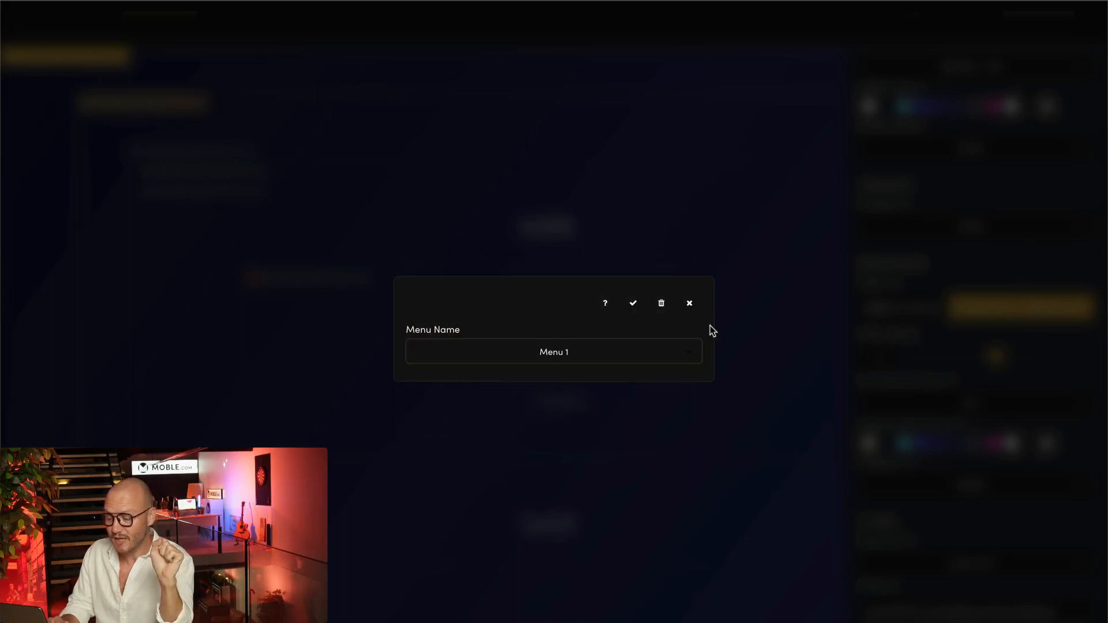
left_click(689, 304)
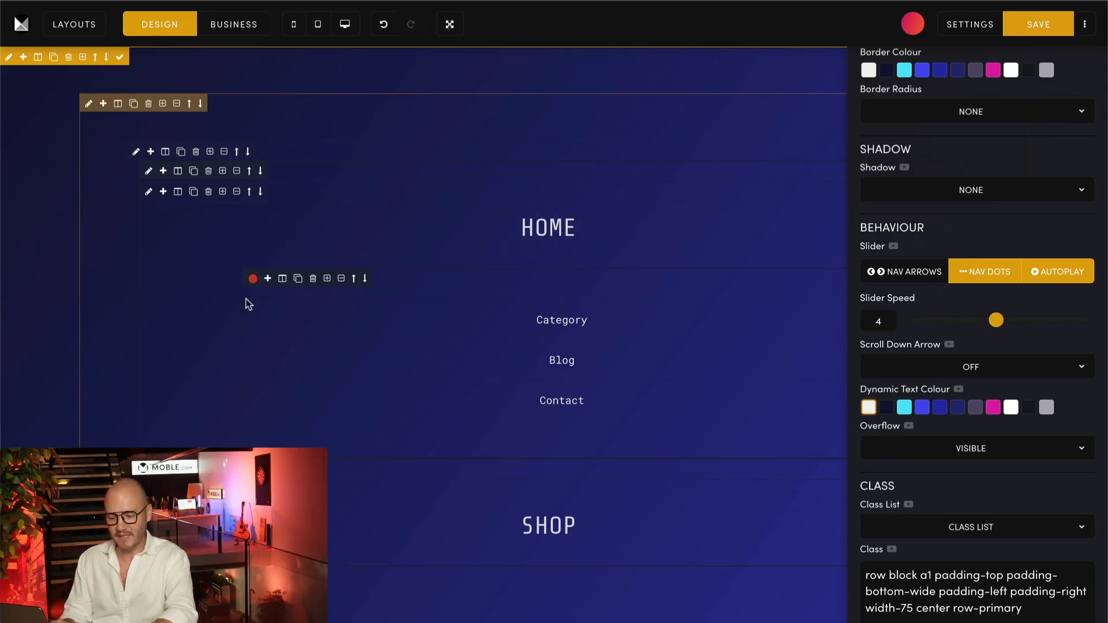
Reopen the submenu frame's advanced settings and go to the Dynamic Text Colour option.
left_click(253, 278)
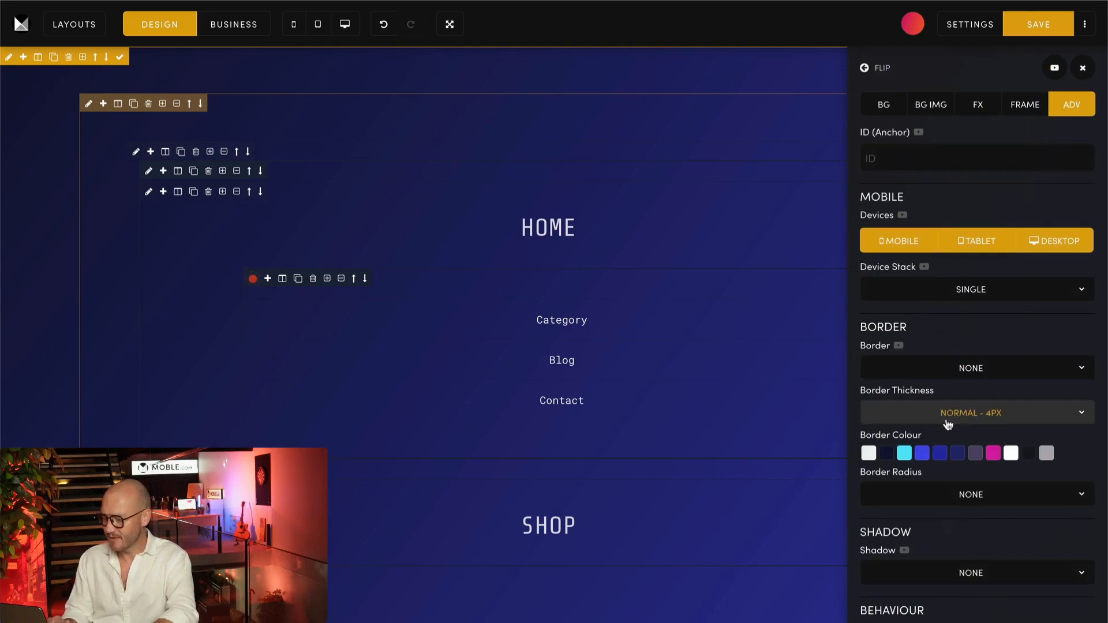
scroll(910, 519, "down", 1)
scroll(910, 519, "down", 5)
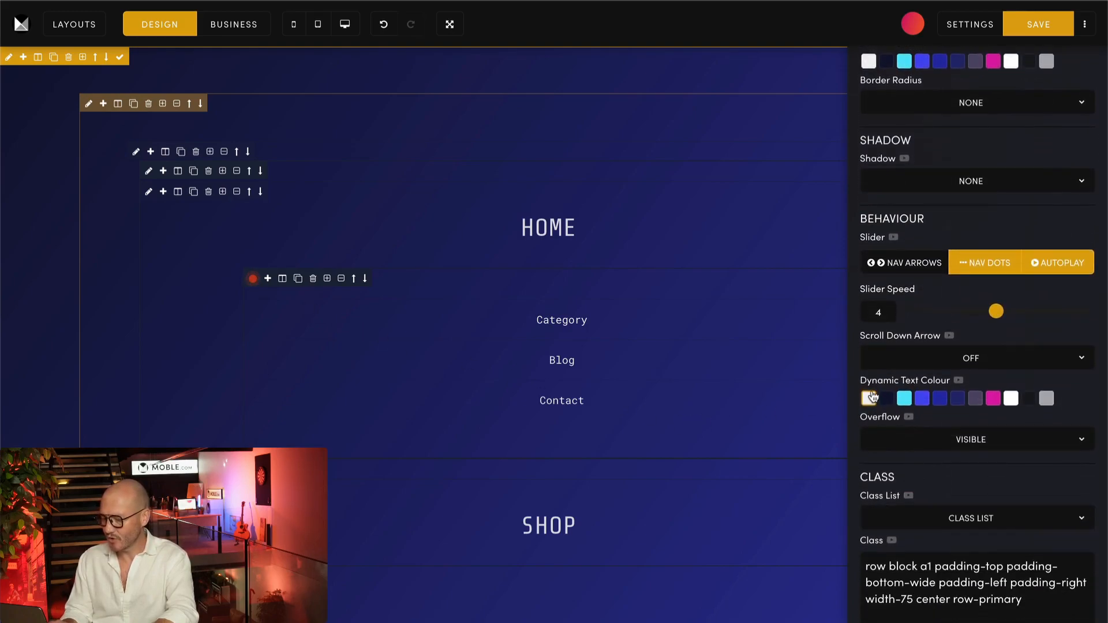